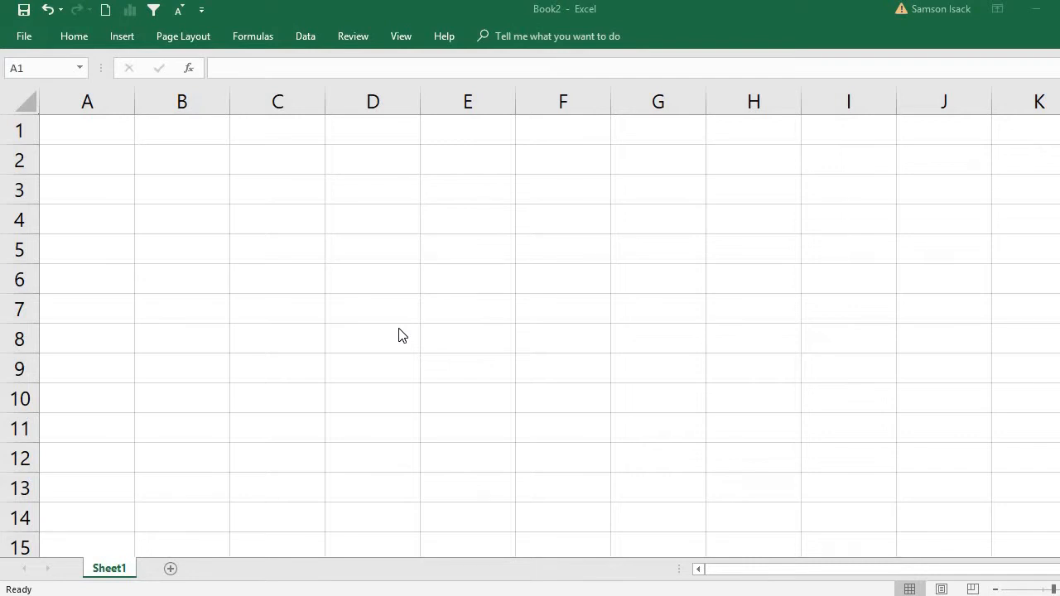
# Switch to Notepad, examine the header row of space_delimited.txt and save the file.
pyautogui.click(70, 137)
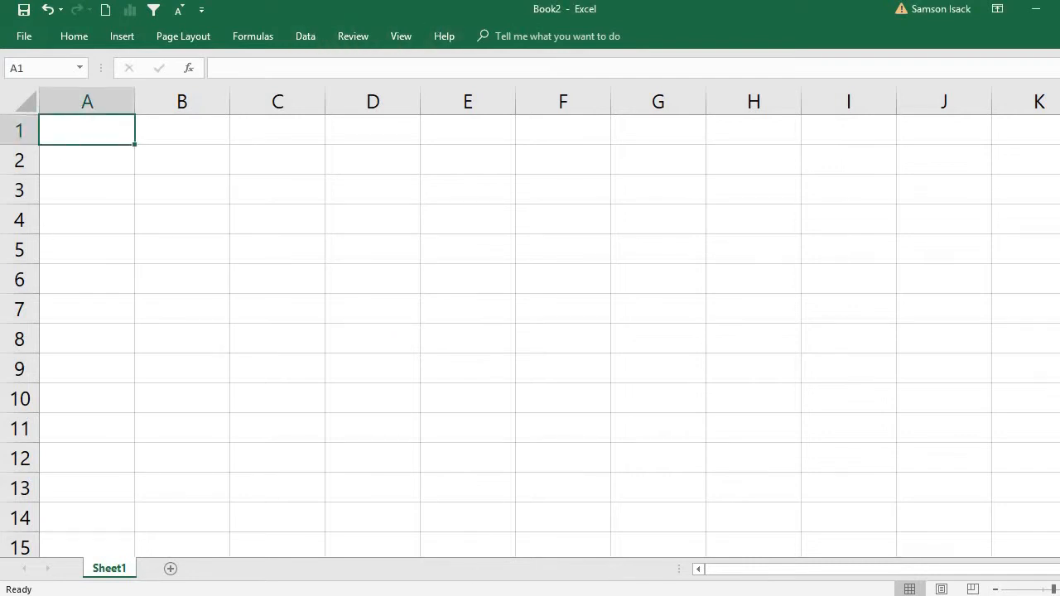
pyautogui.click(508, 542)
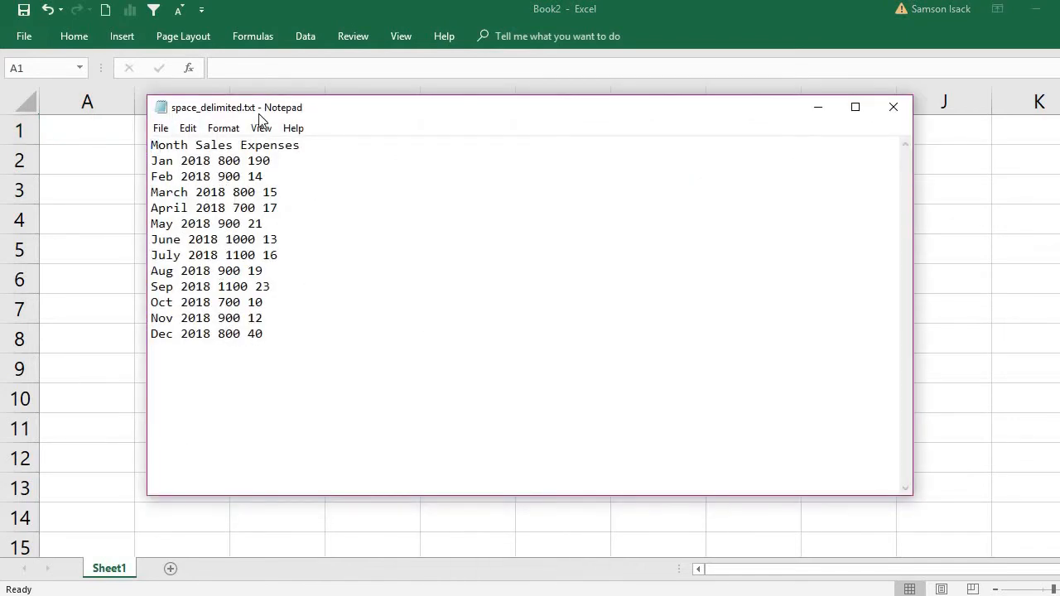
pyautogui.moveTo(152, 146); pyautogui.dragTo(302, 146)
pyautogui.click(161, 128)
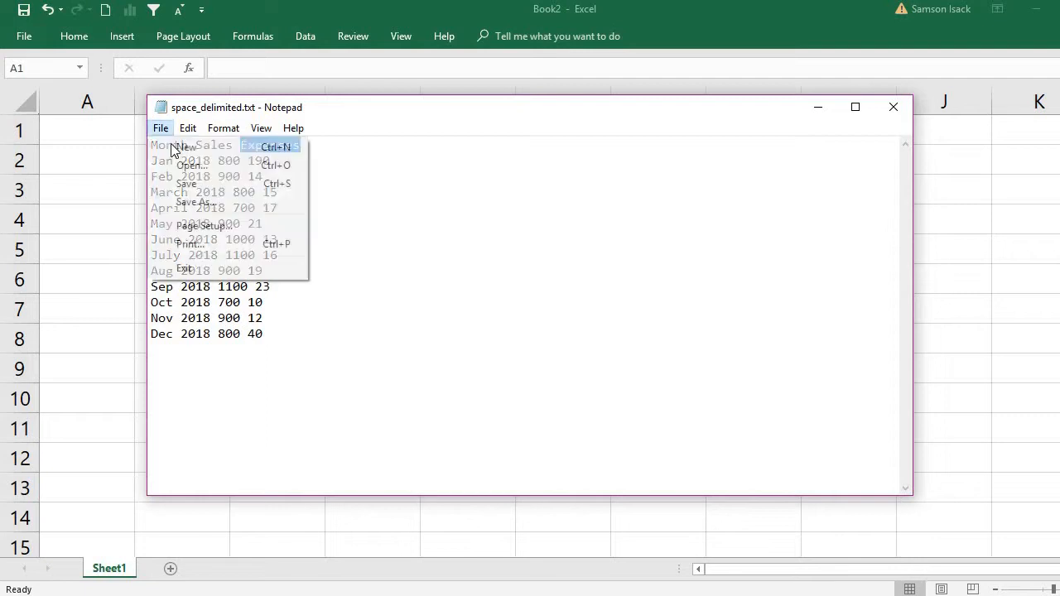
pyautogui.click(184, 183)
# Start a text import of space_delimited.txt from the DataFiles folder with cell A1 selected in Excel.
pyautogui.click(120, 144)
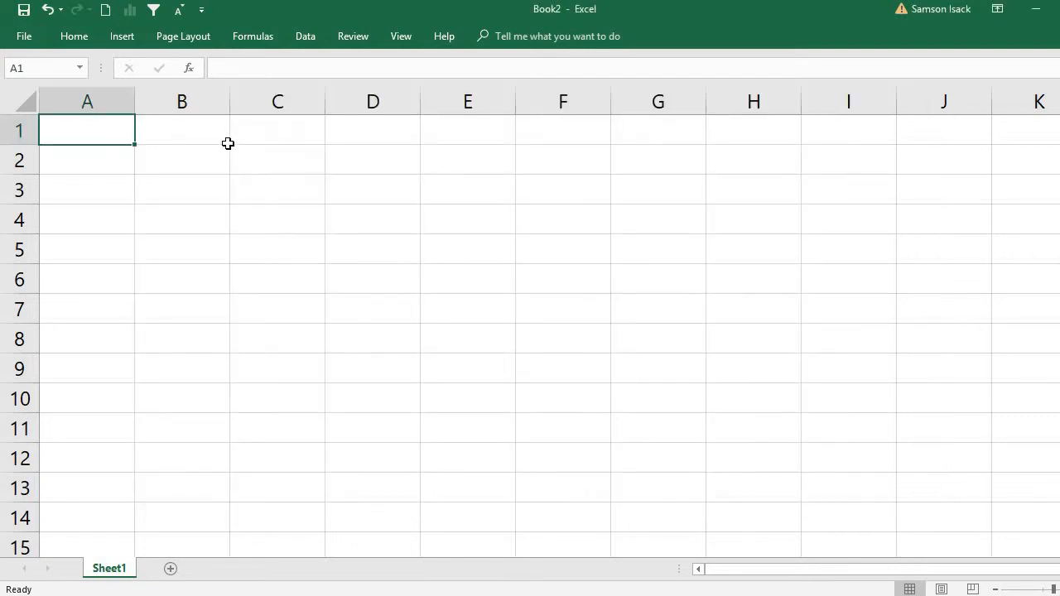
pyautogui.click(305, 36)
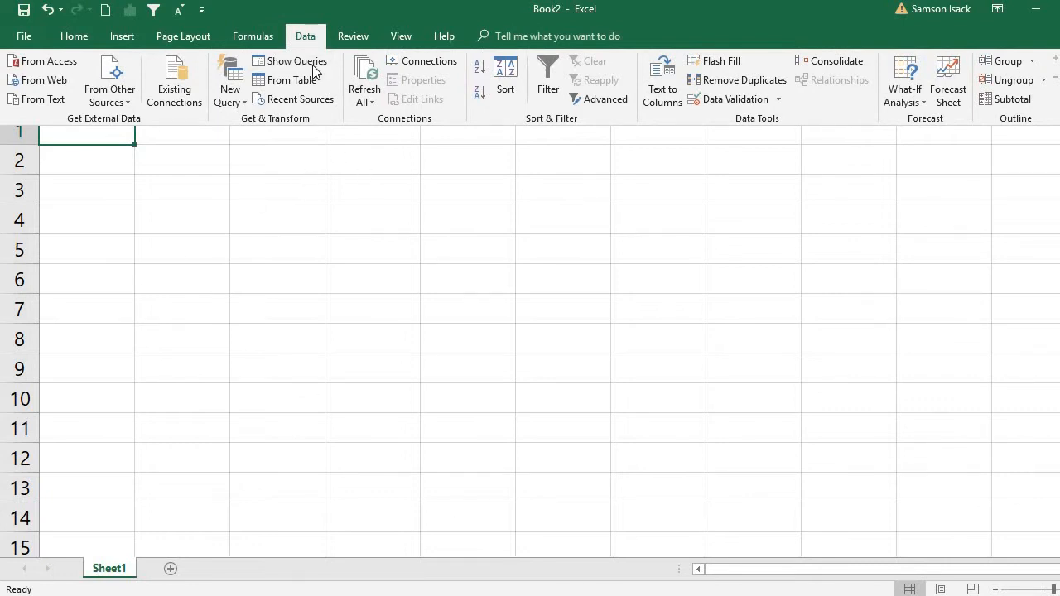
pyautogui.click(39, 97)
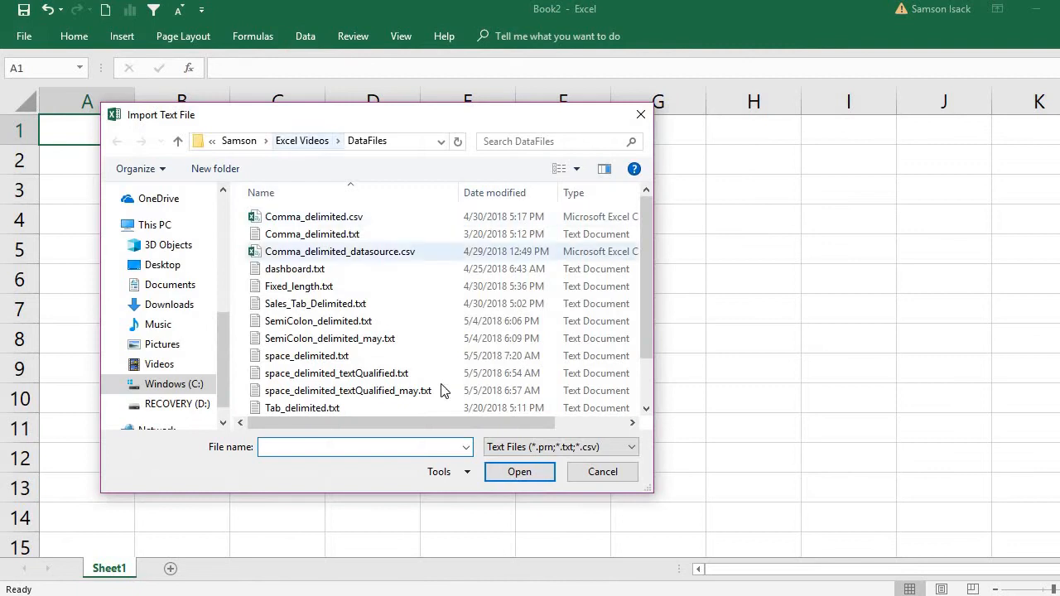
pyautogui.click(313, 359)
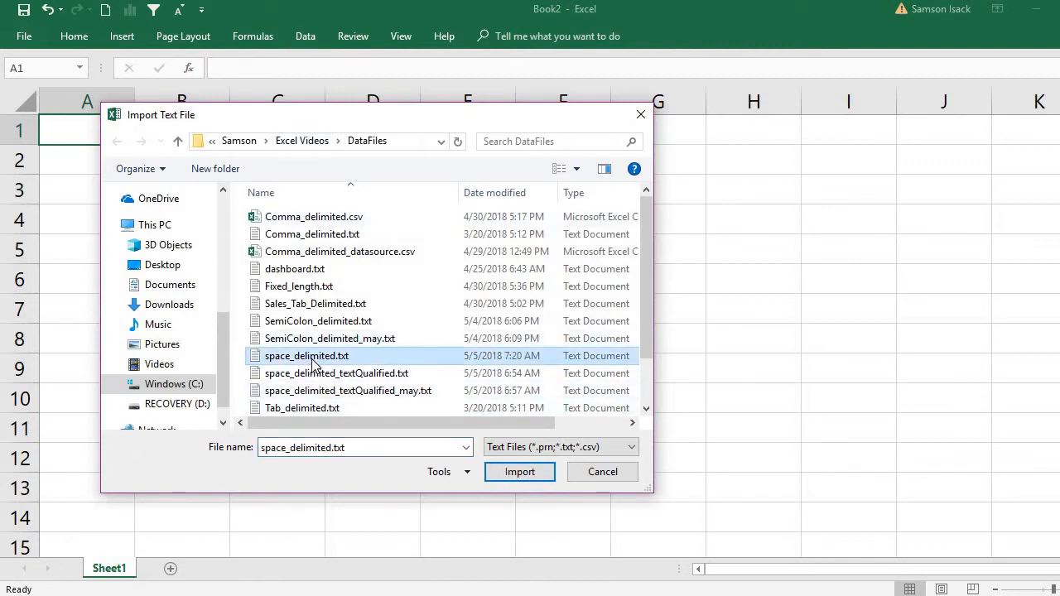
pyautogui.doubleClick(313, 360)
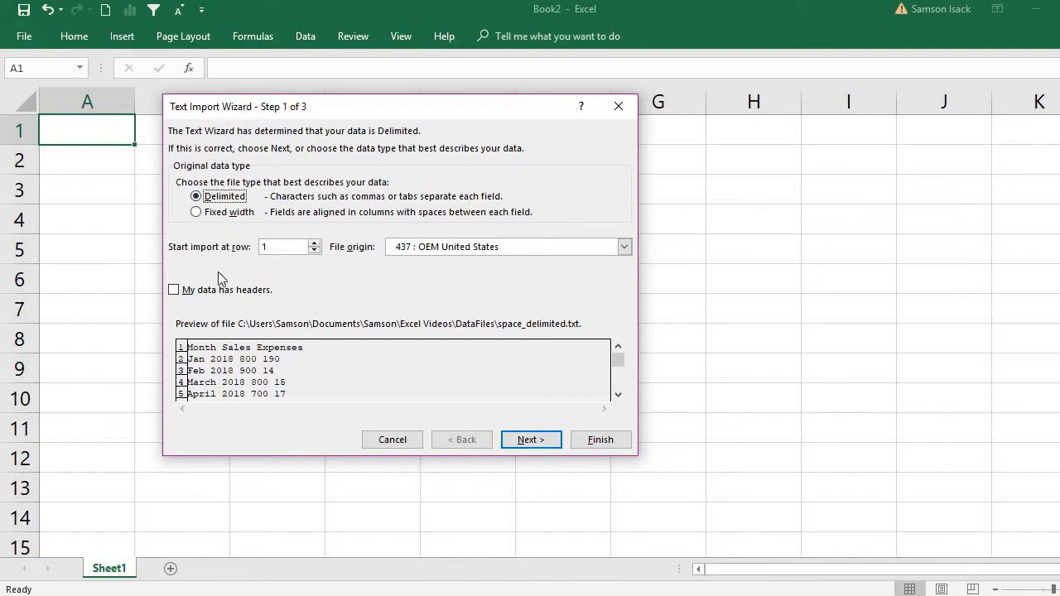
# Mark the delimited data as having headers and continue to the delimiter settings.
pyautogui.press('Tab')
pyautogui.click(197, 293)
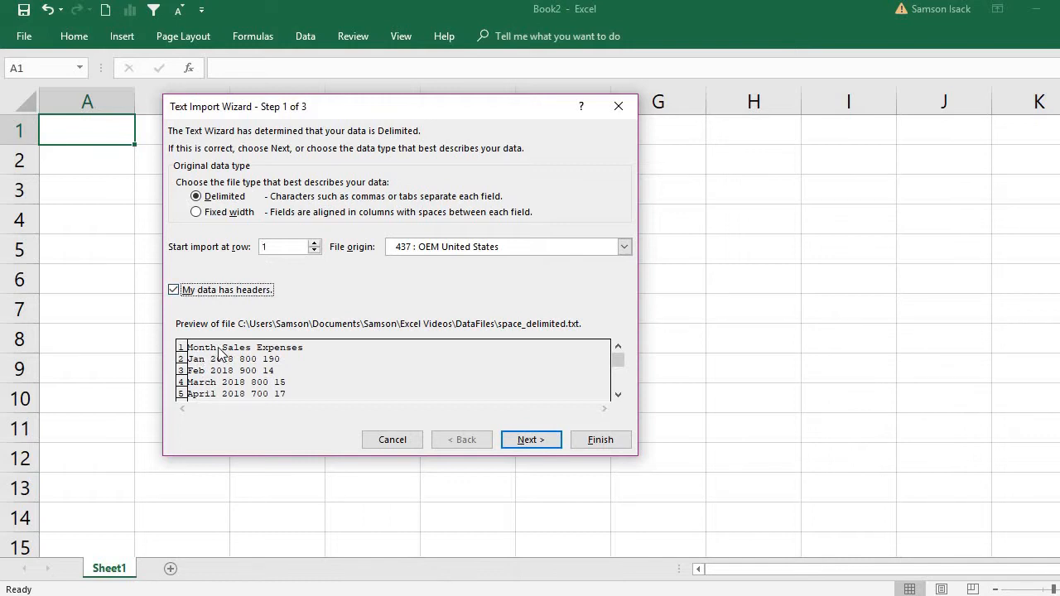
pyautogui.click(531, 440)
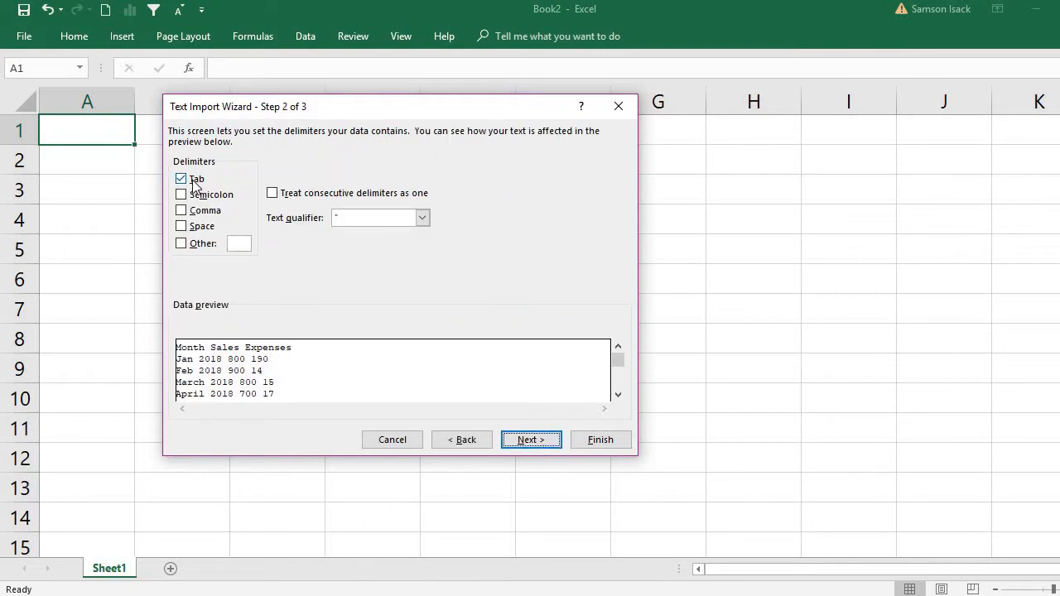
# Replace the Tab delimiter with Space, toggling it to compare the column split in the preview.
pyautogui.click(192, 180)
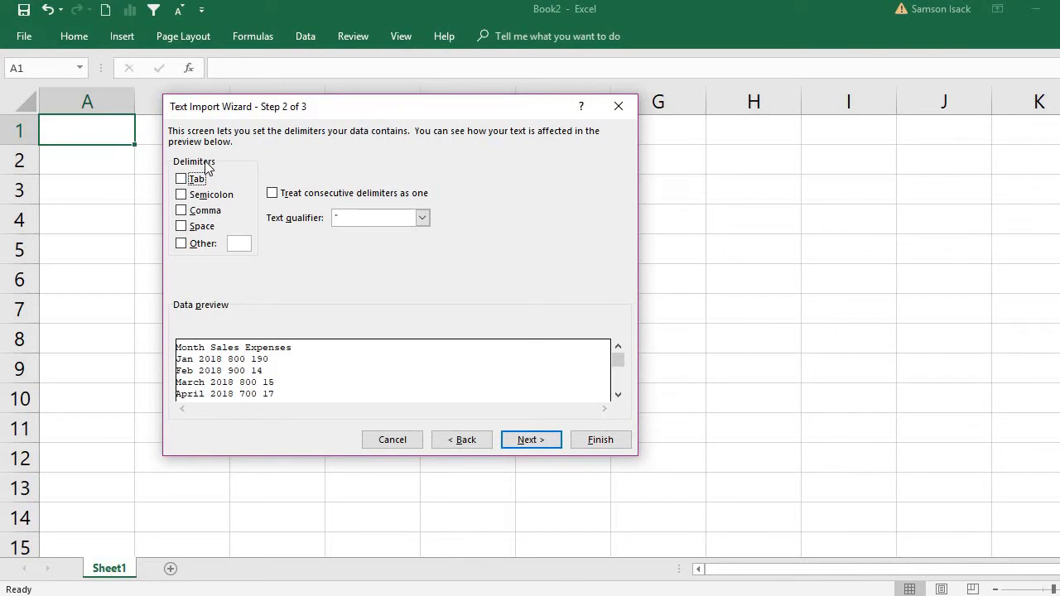
pyautogui.click(195, 225)
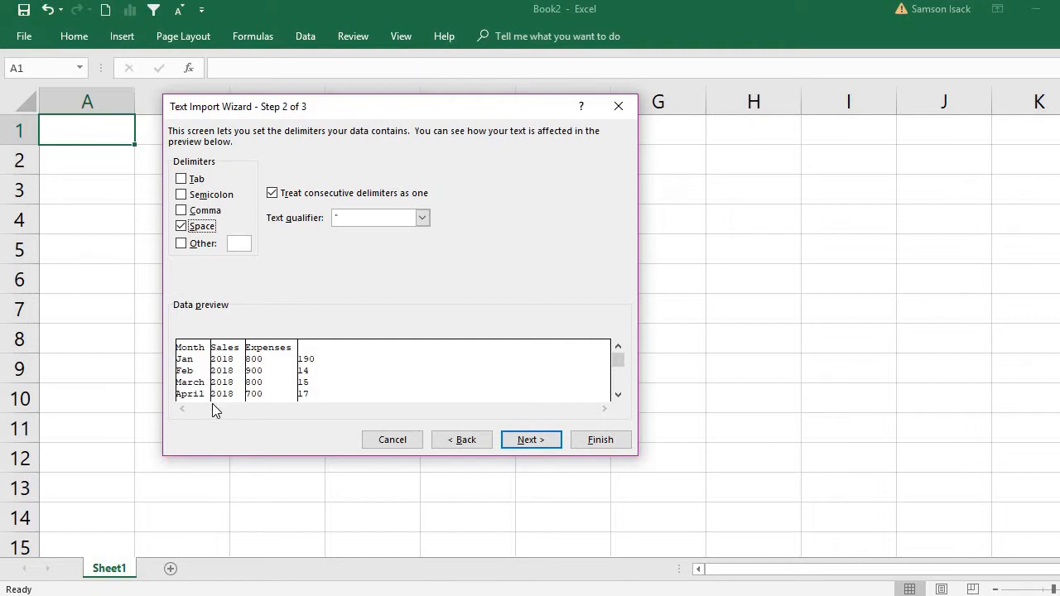
pyautogui.click(202, 228)
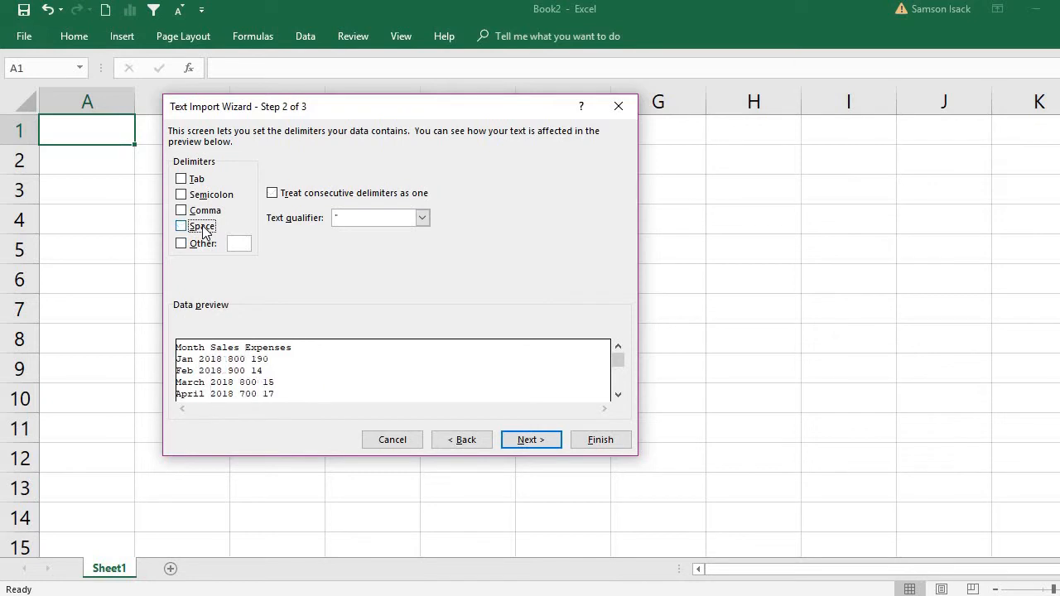
pyautogui.click(203, 228)
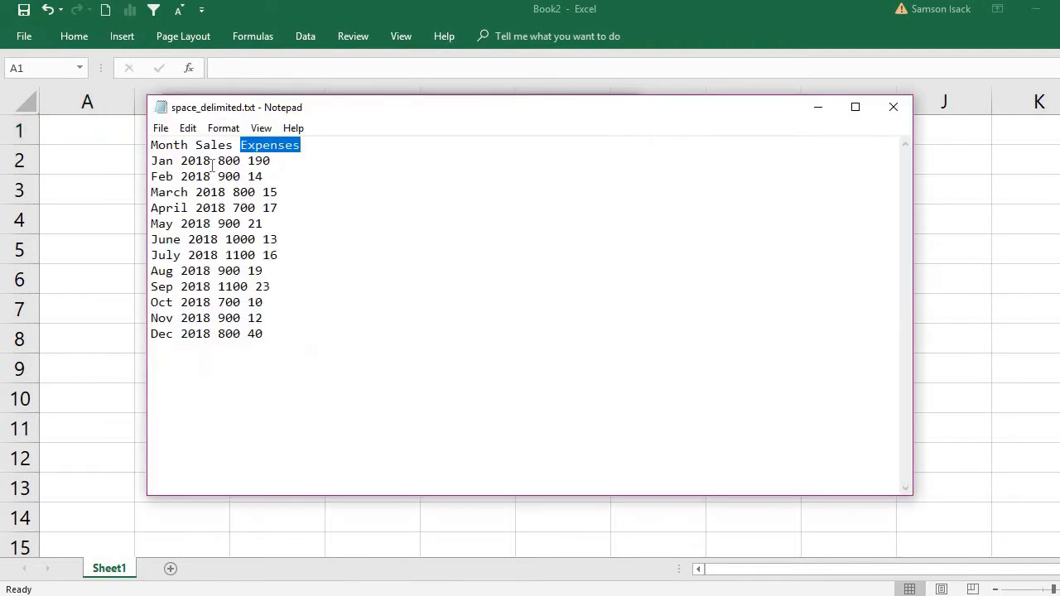
# Examine the spaces between month, year and values in the Jan 2018 row of space_delimited.txt in Notepad.
pyautogui.moveTo(212, 160); pyautogui.dragTo(151, 160)
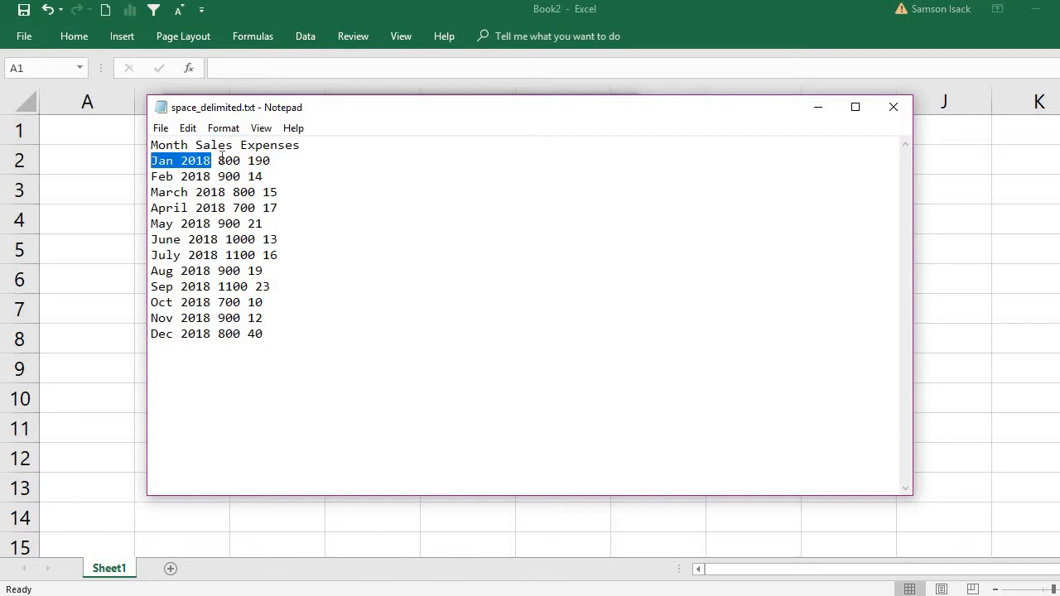
pyautogui.click(278, 160)
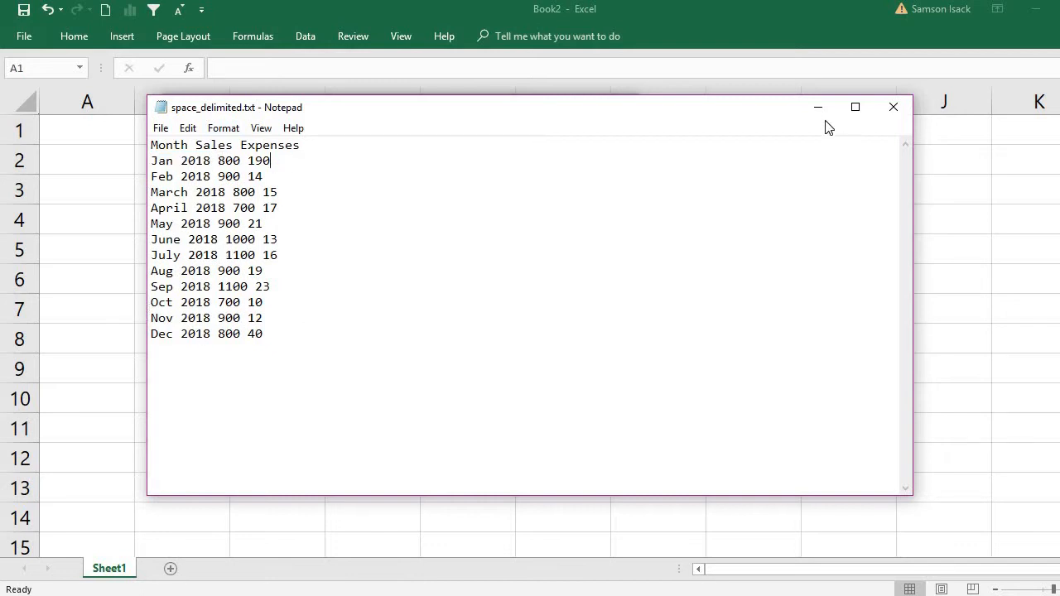
pyautogui.moveTo(189, 160); pyautogui.dragTo(180, 161)
pyautogui.click(179, 161)
pyautogui.moveTo(173, 160); pyautogui.dragTo(180, 160)
# Return to the import wizard and check the available text qualifiers, keeping the double quotation mark.
pyautogui.click(818, 107)
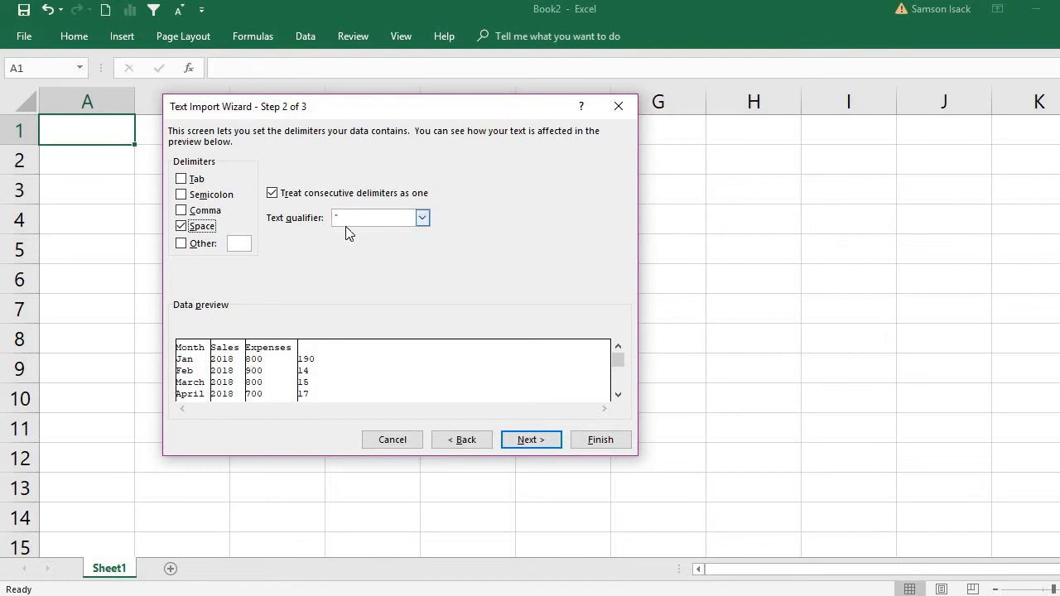
pyautogui.click(422, 217)
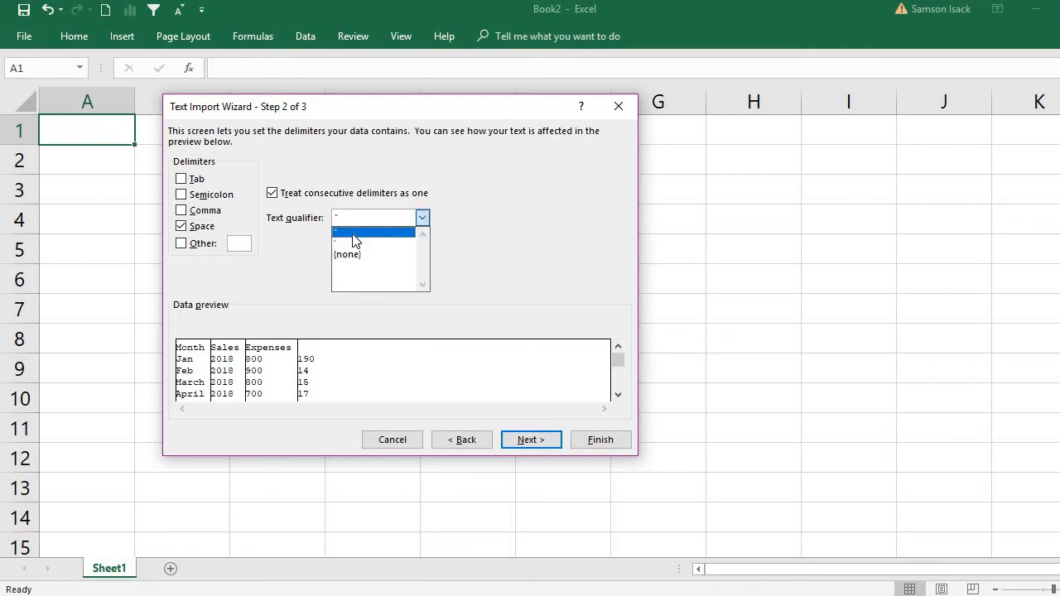
pyautogui.click(491, 240)
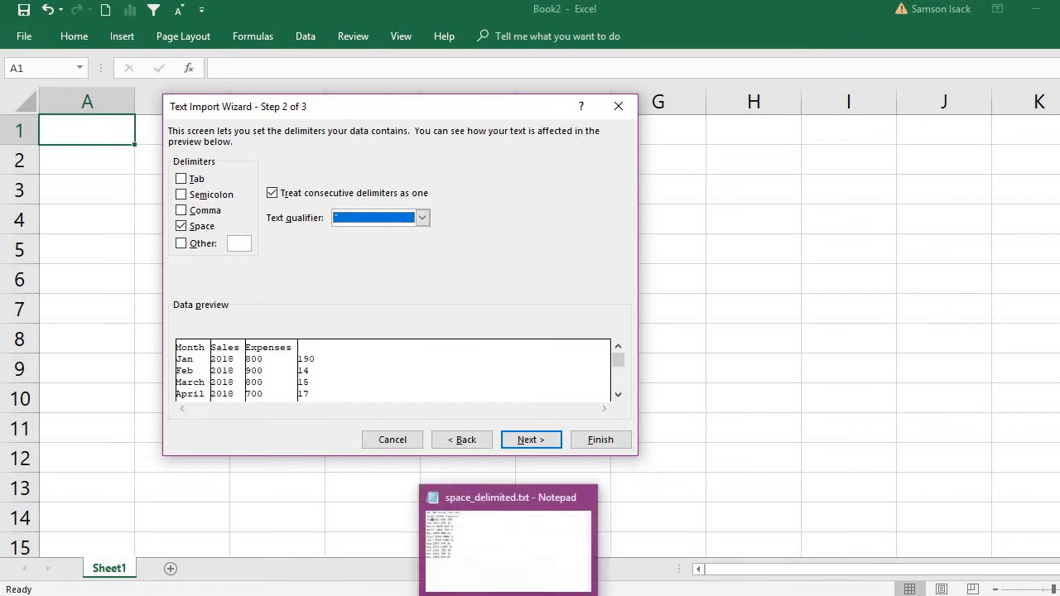
# In space_delimited.txt in Notepad, enclose the month-and-year entries from Jan 2018 to April 2018 in double quotation marks.
pyautogui.click(530, 506)
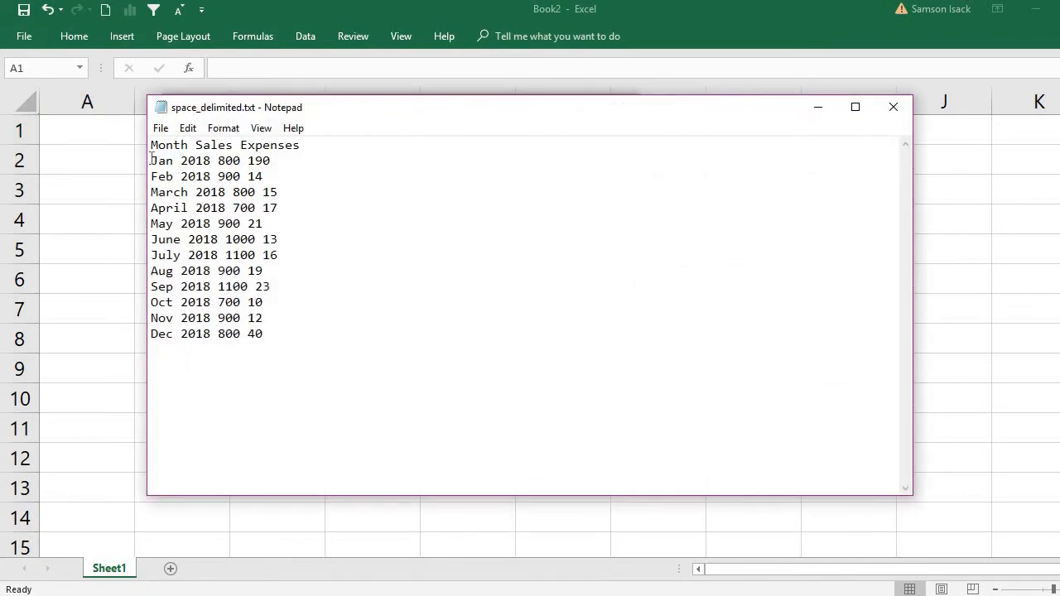
pyautogui.click(151, 160)
pyautogui.write('"')
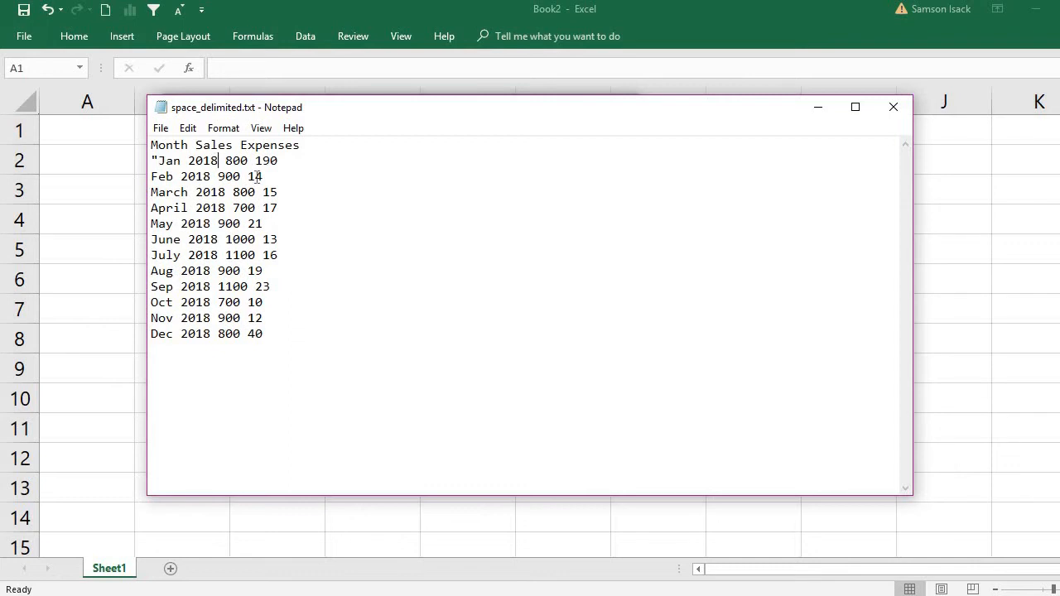
pyautogui.write('"')
pyautogui.click(151, 175)
pyautogui.write('"')
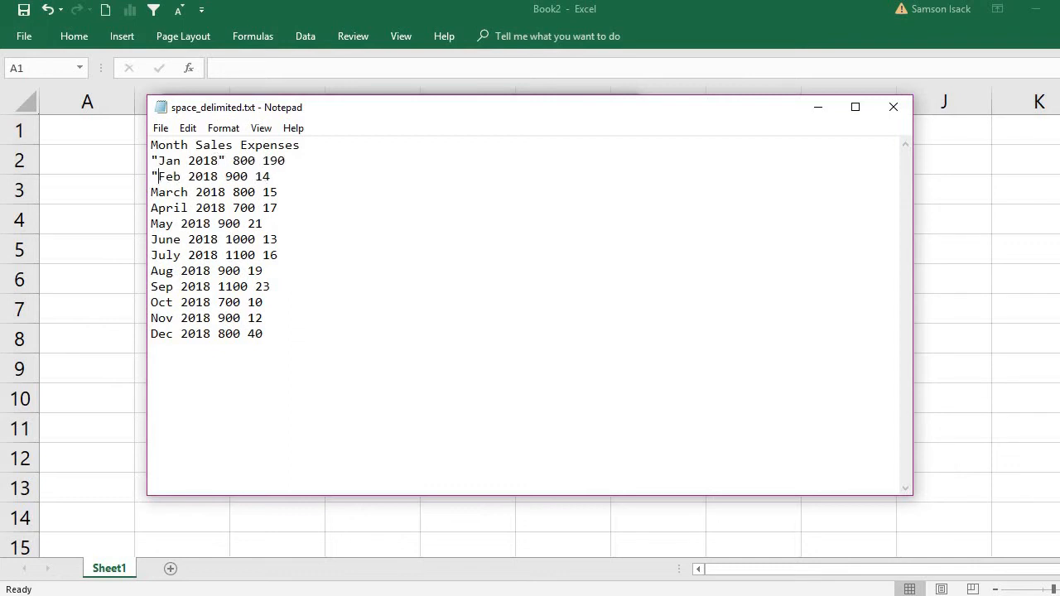
pyautogui.click(218, 176)
pyautogui.write('"')
pyautogui.click(152, 192)
pyautogui.write('"')
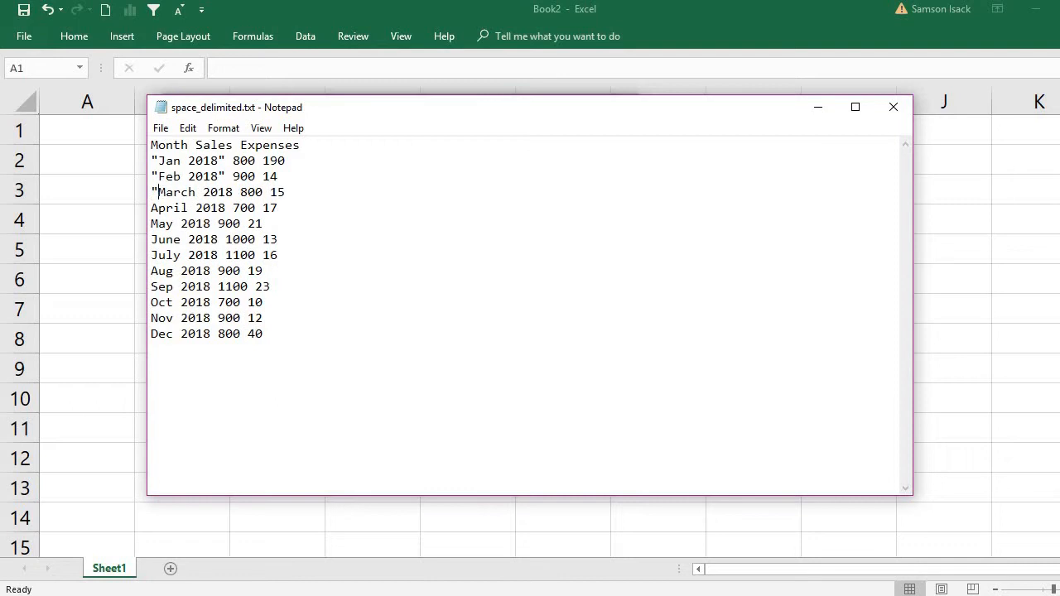
pyautogui.click(233, 192)
pyautogui.write('"')
pyautogui.click(153, 208)
pyautogui.write('"')
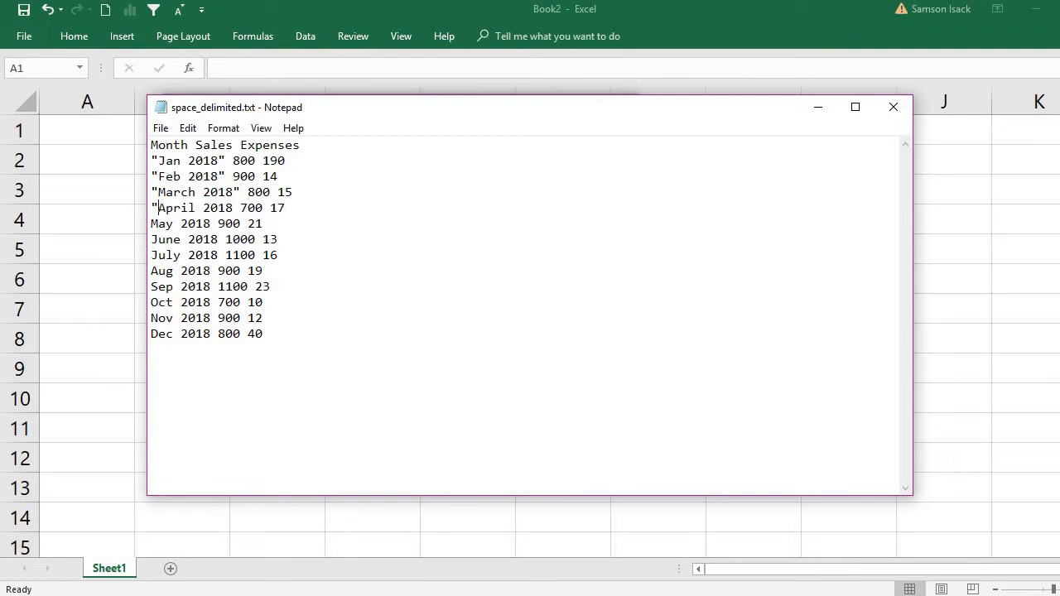
pyautogui.click(234, 208)
pyautogui.write('"')
# Enclose the month-and-year entries from May 2018 to Aug 2018 in double quotation marks.
pyautogui.write('"')
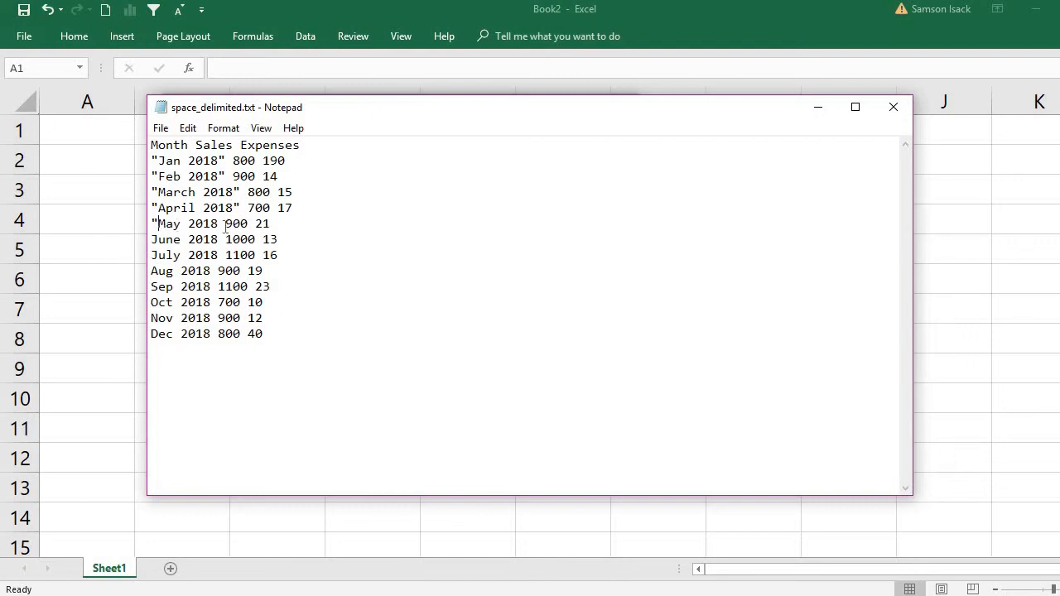
pyautogui.write('"')
pyautogui.click(152, 240)
pyautogui.write('"')
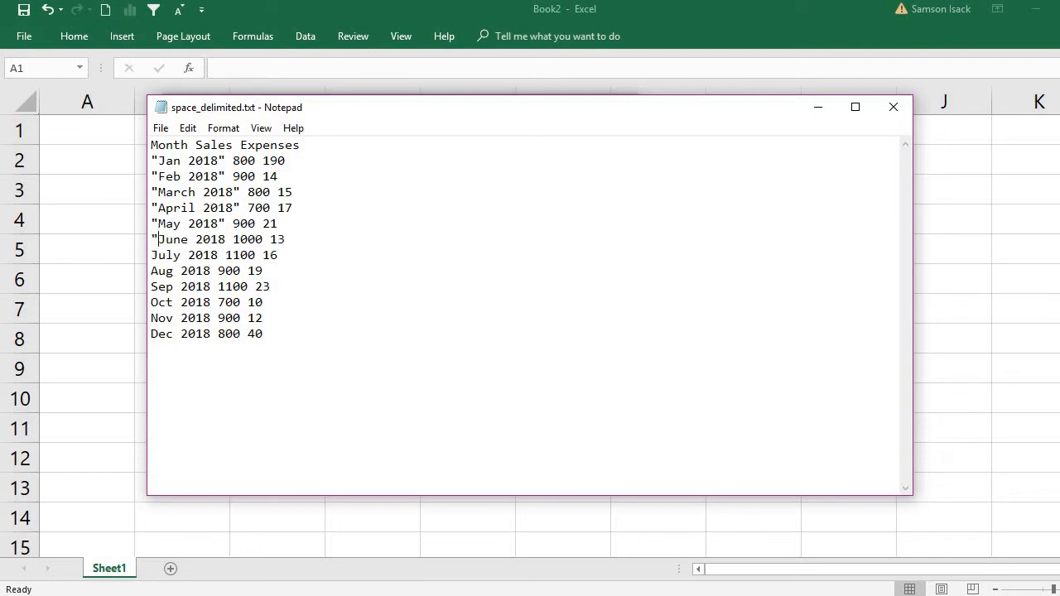
pyautogui.click(228, 239)
pyautogui.write('"')
pyautogui.click(151, 255)
pyautogui.write('"')
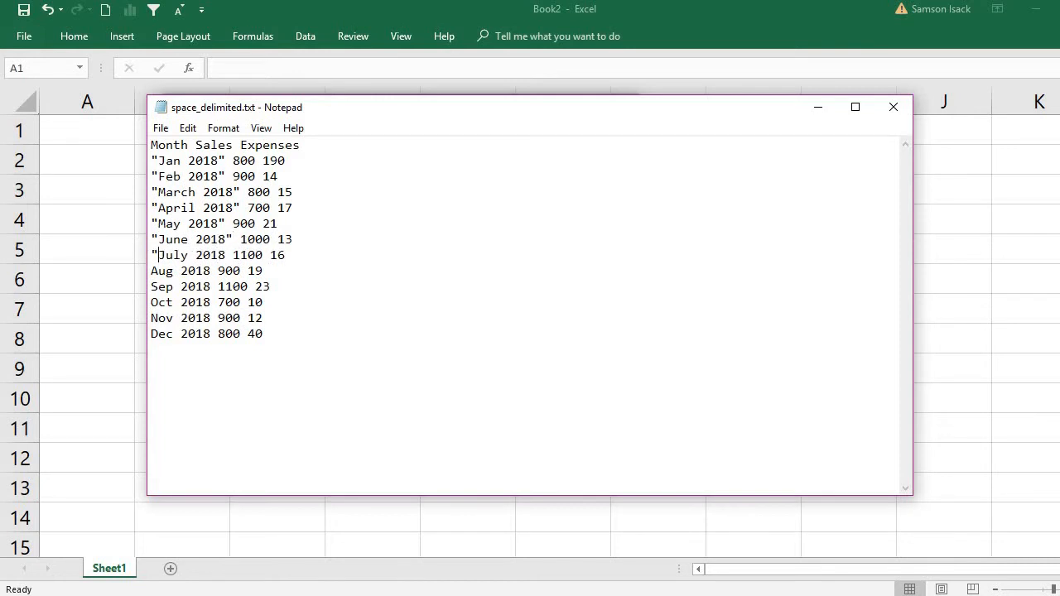
pyautogui.click(226, 250)
pyautogui.write('"')
pyautogui.write('"')
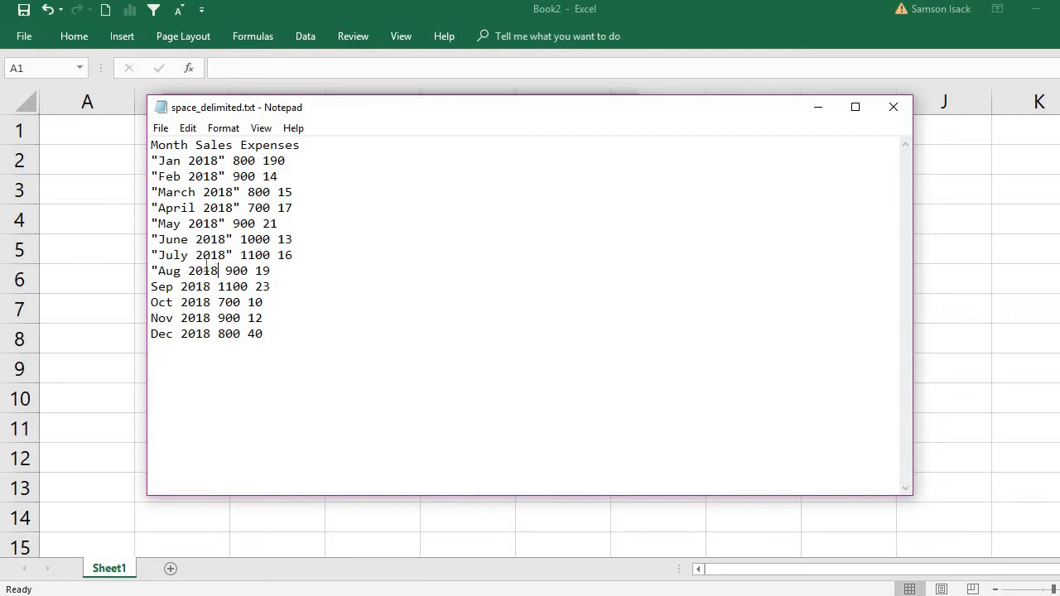
pyautogui.write('"')
# Enclose the month-and-year entries from Sep 2018 to Dec 2018 in double quotation marks.
pyautogui.click(152, 287)
pyautogui.write('"')
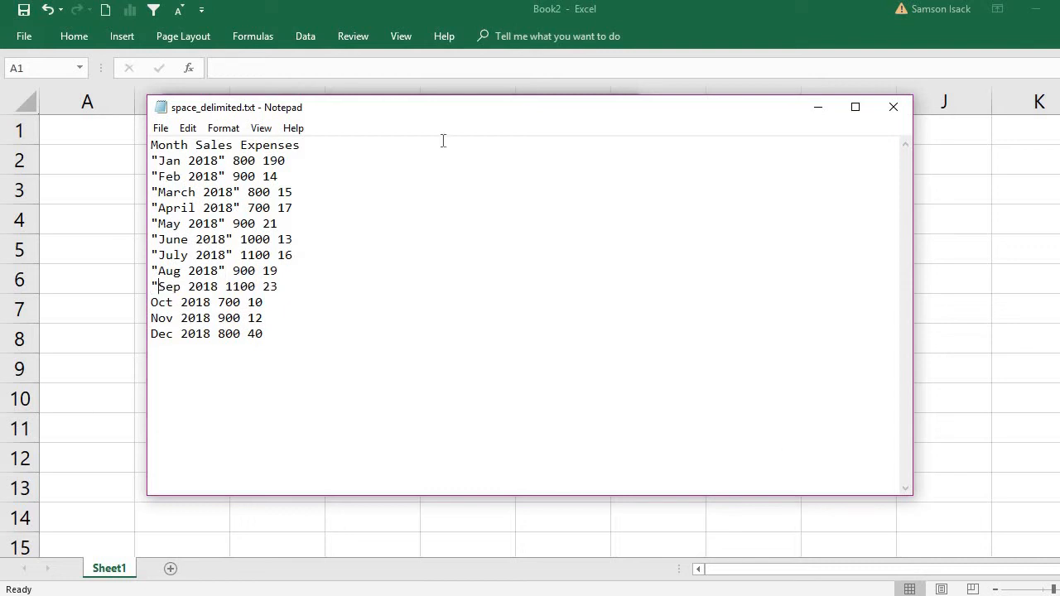
pyautogui.click(218, 287)
pyautogui.write('"')
pyautogui.click(151, 302)
pyautogui.write('"')
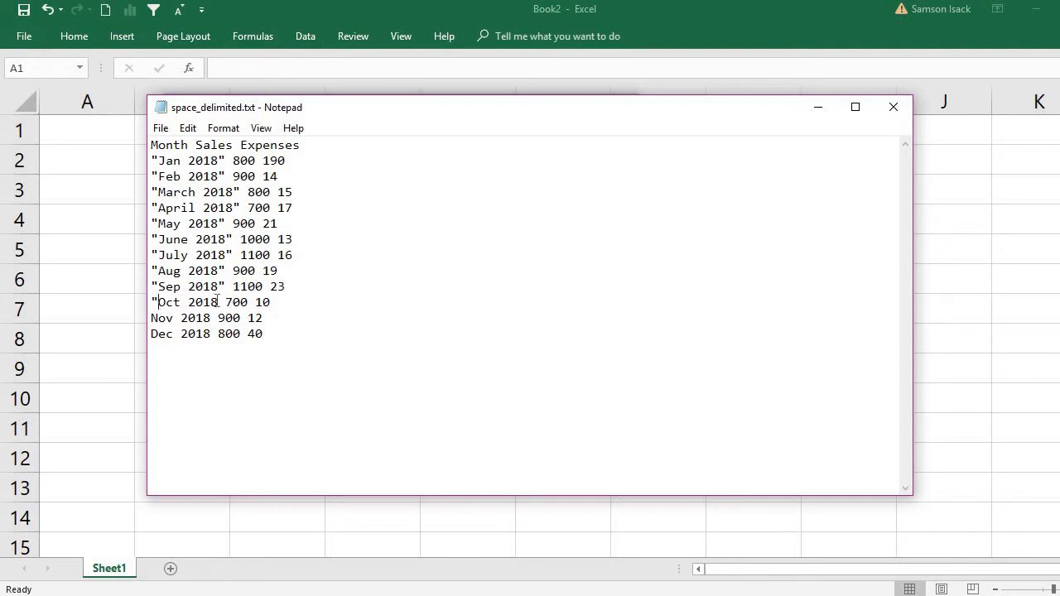
pyautogui.click(218, 302)
pyautogui.write('"')
pyautogui.write('"')
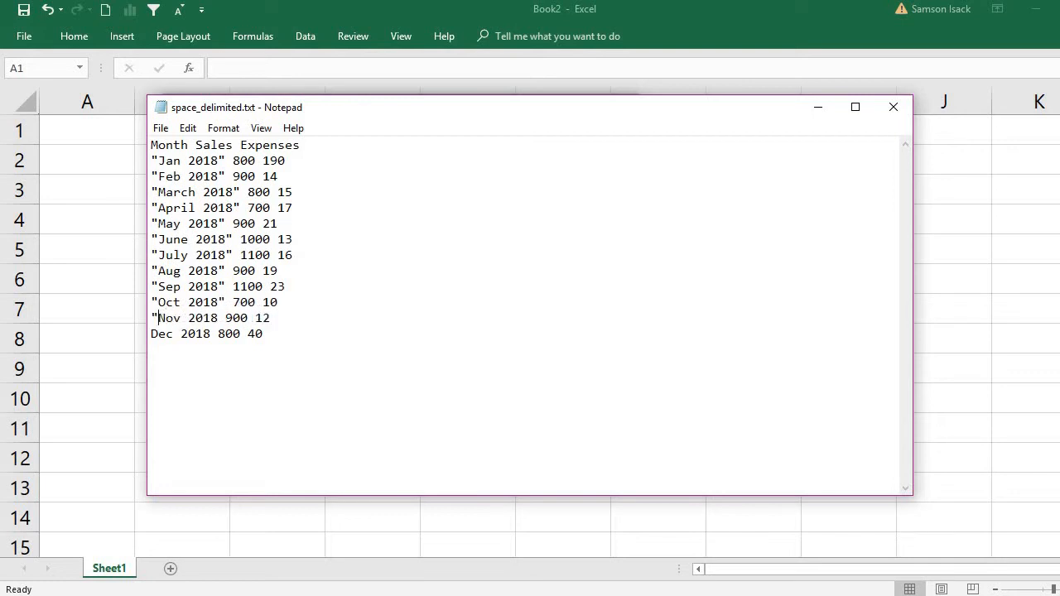
pyautogui.click(219, 318)
pyautogui.write('"')
pyautogui.click(150, 334)
pyautogui.write('"')
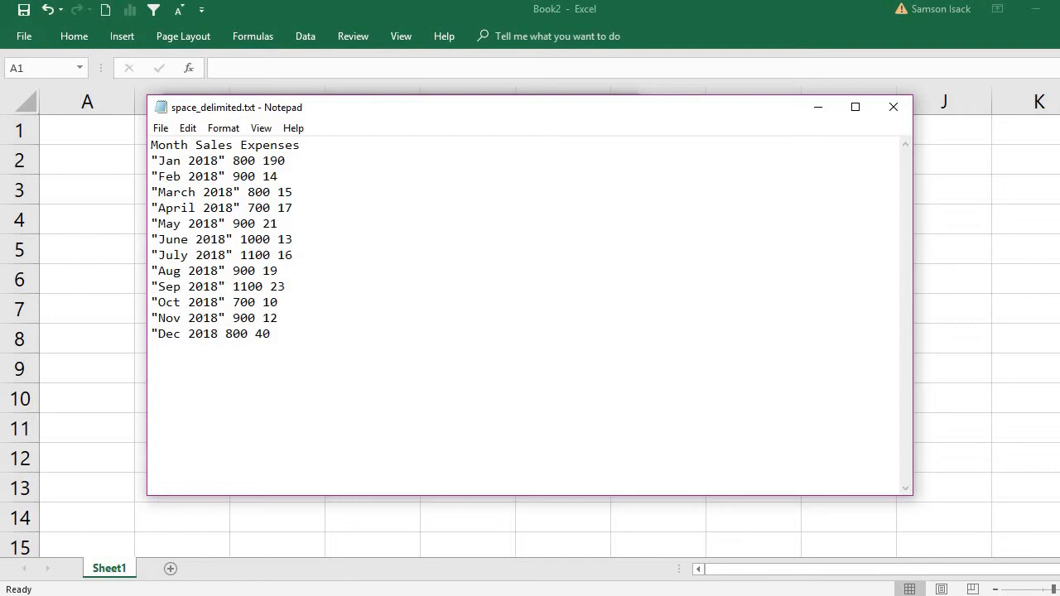
pyautogui.click(224, 334)
pyautogui.write('"')
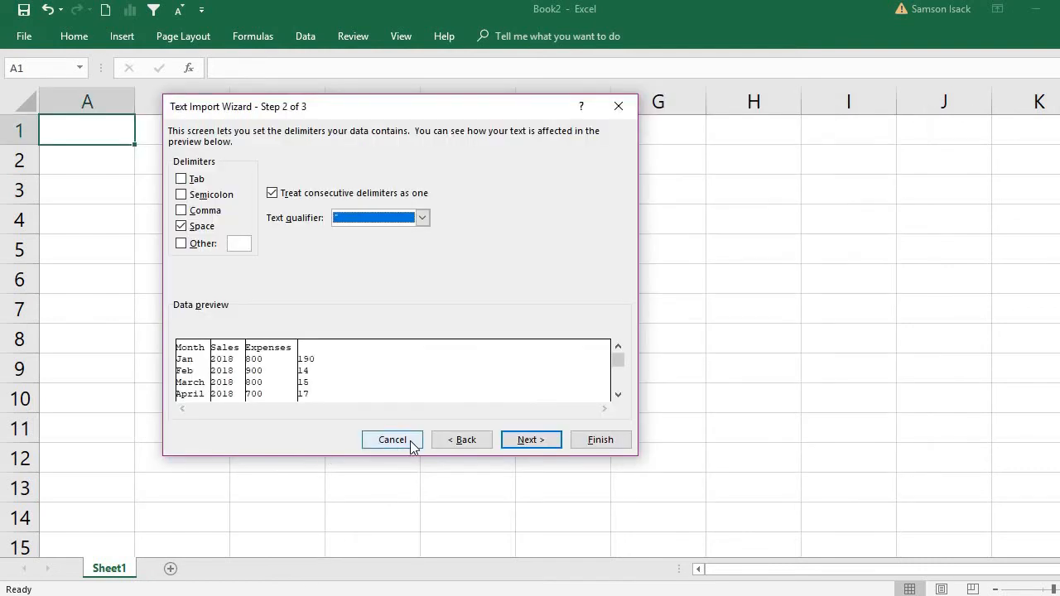
# Cancel the open text import in Excel and save the edited space_delimited.txt in Notepad.
pyautogui.click(412, 442)
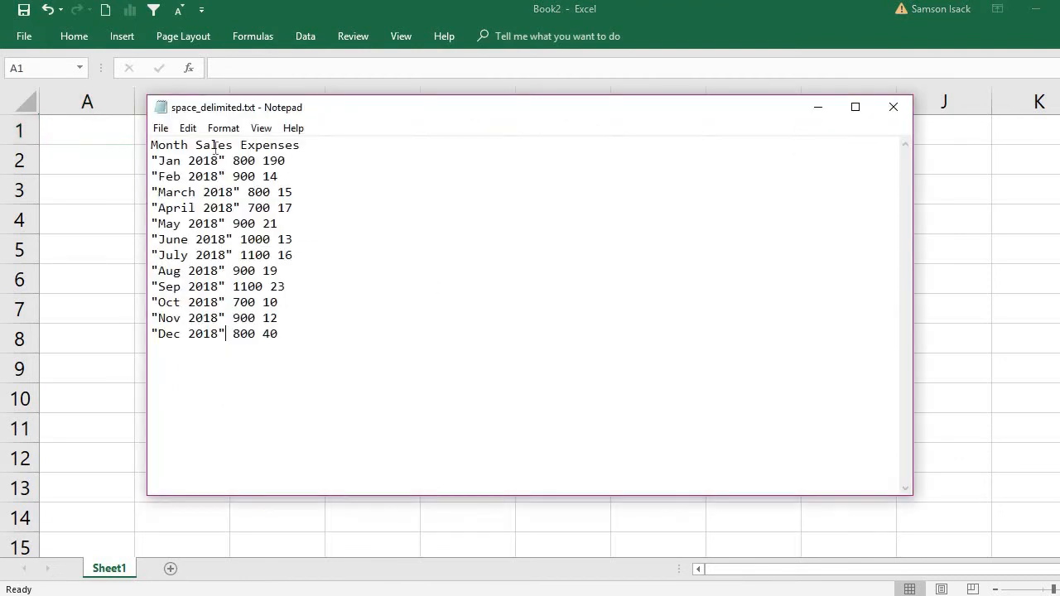
pyautogui.click(161, 128)
pyautogui.click(178, 183)
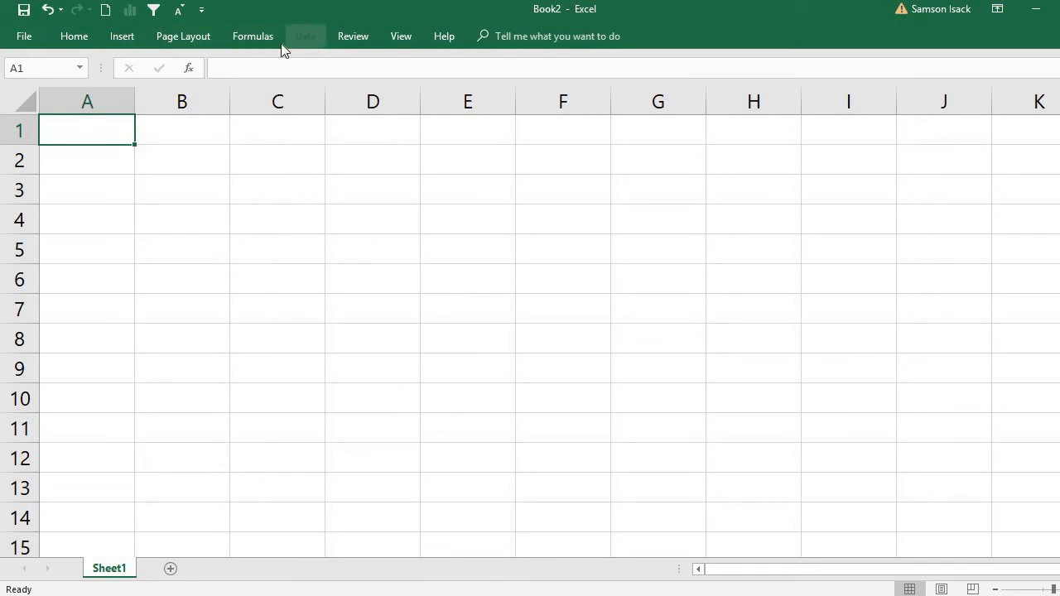
# Start a text import of space_delimited.txt into the empty worksheet in Excel.
pyautogui.click(299, 38)
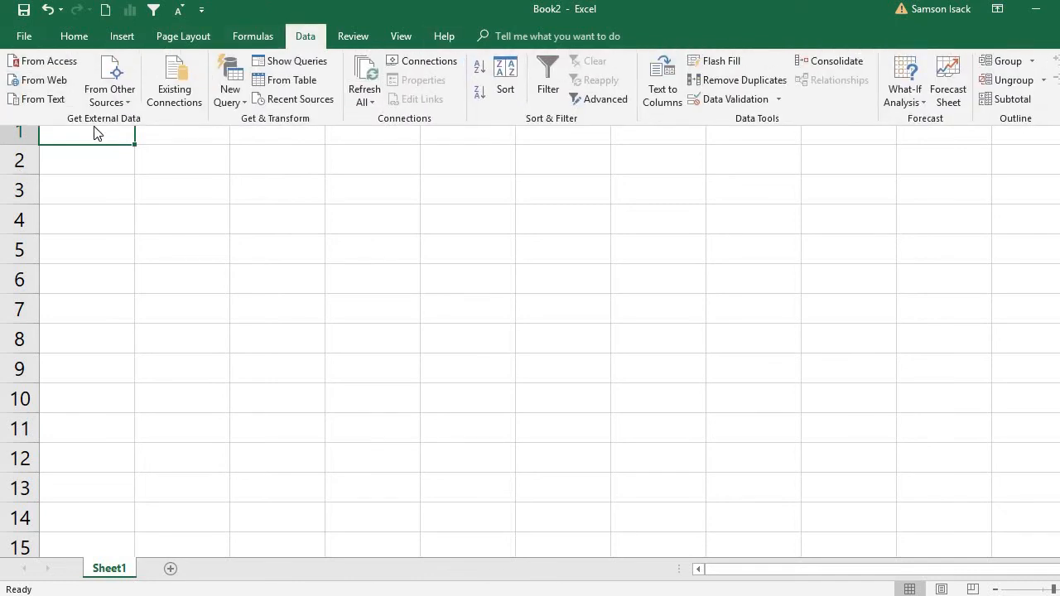
pyautogui.click(41, 100)
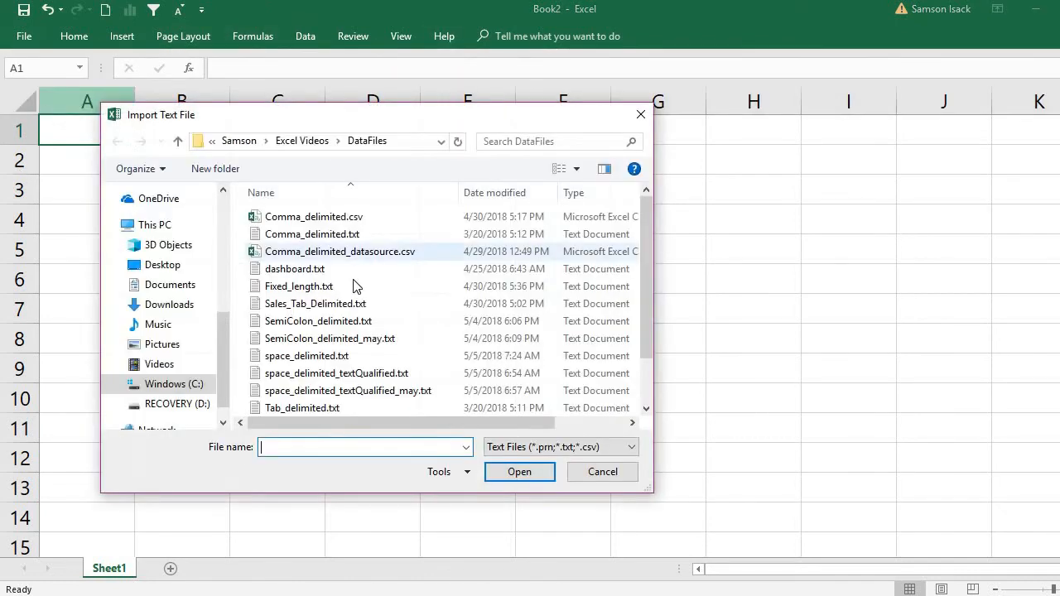
pyautogui.doubleClick(337, 354)
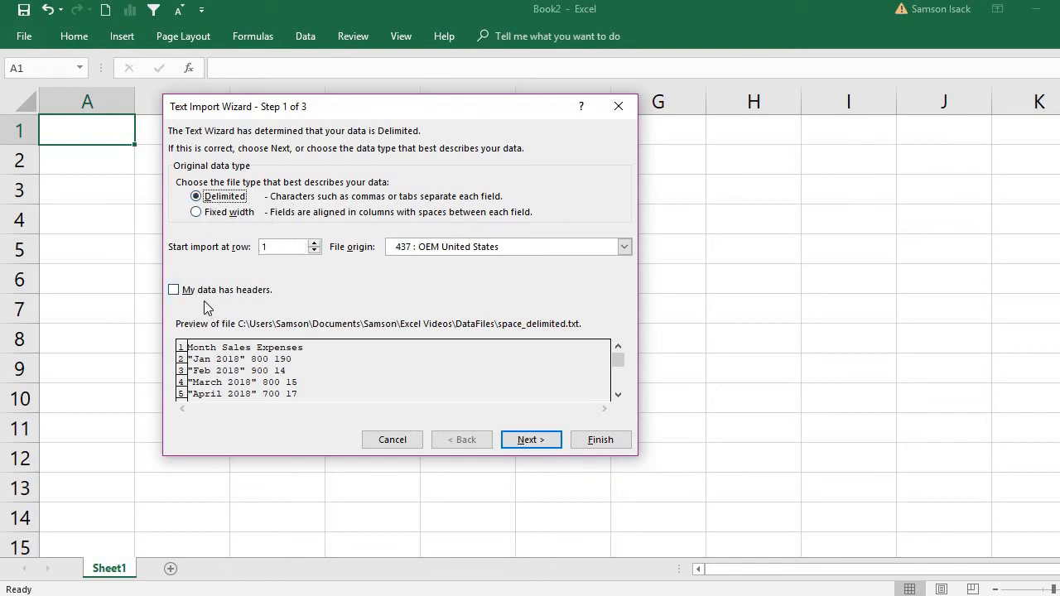
# Mark the imported data as having headers and use Space instead of Tab as the delimiter.
pyautogui.click(173, 290)
pyautogui.click(525, 442)
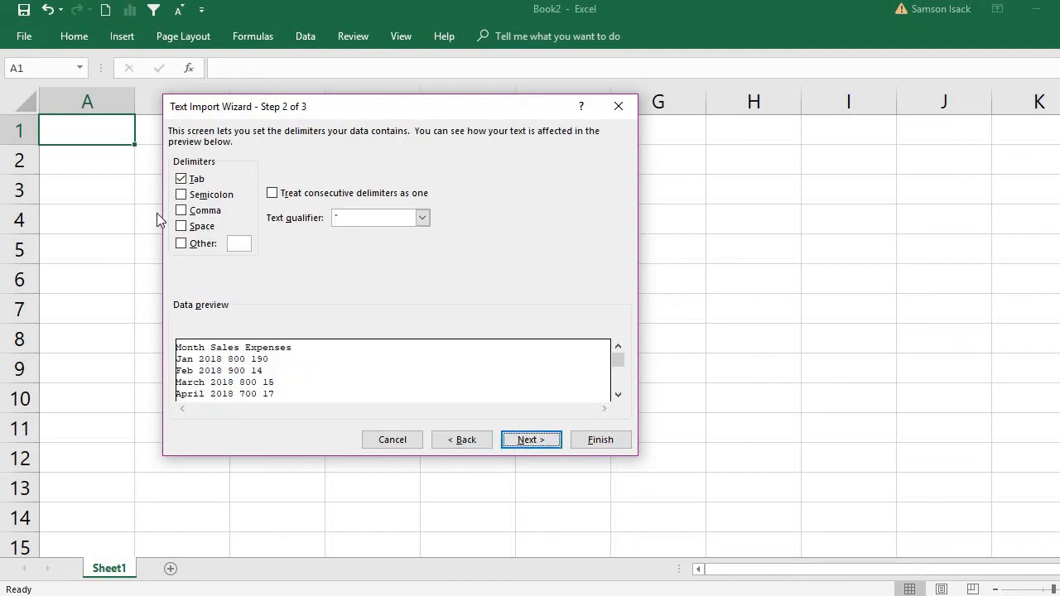
pyautogui.click(197, 179)
pyautogui.click(193, 229)
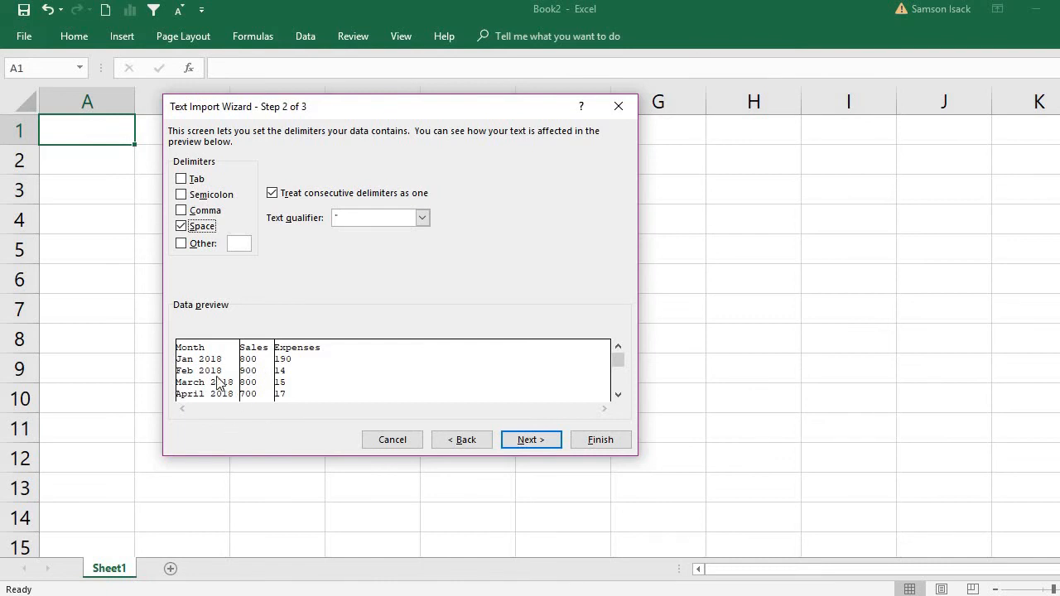
# Try the text qualifier set to (none) to compare the data preview, and restore the double quotation mark.
pyautogui.click(379, 217)
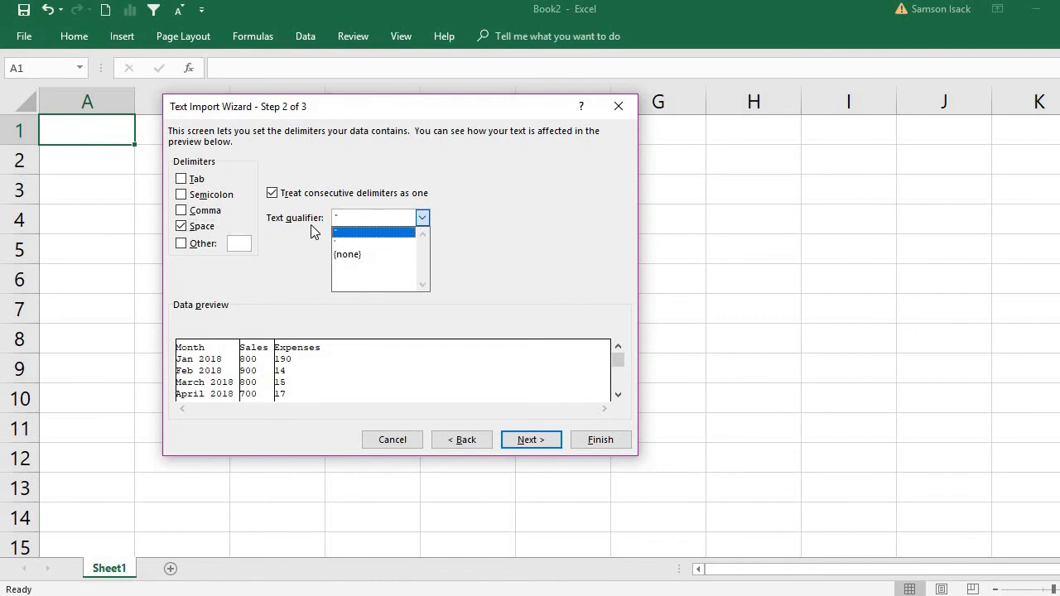
pyautogui.click(354, 257)
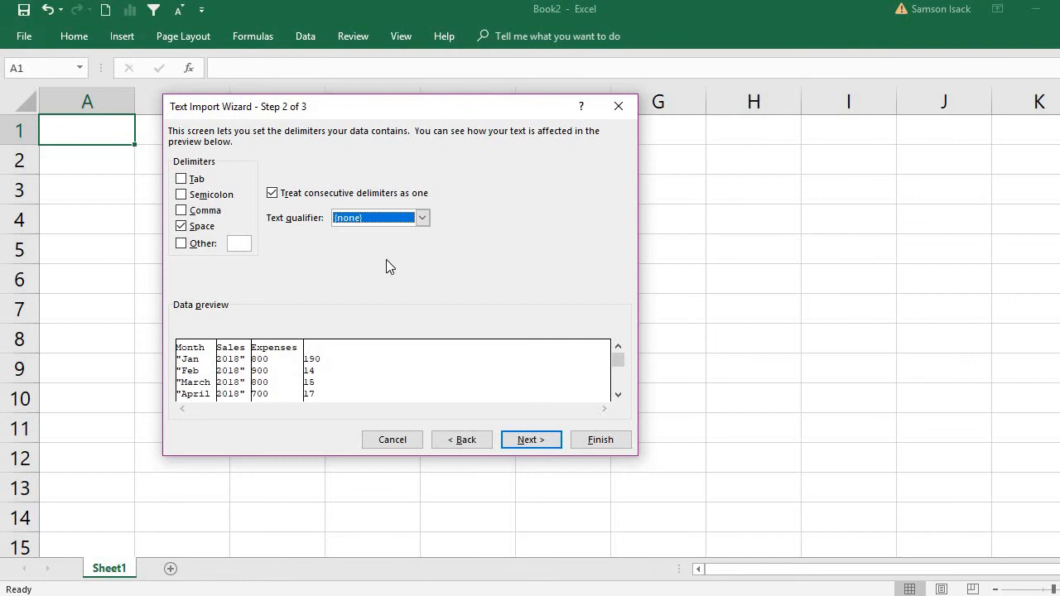
pyautogui.click(399, 219)
pyautogui.click(383, 232)
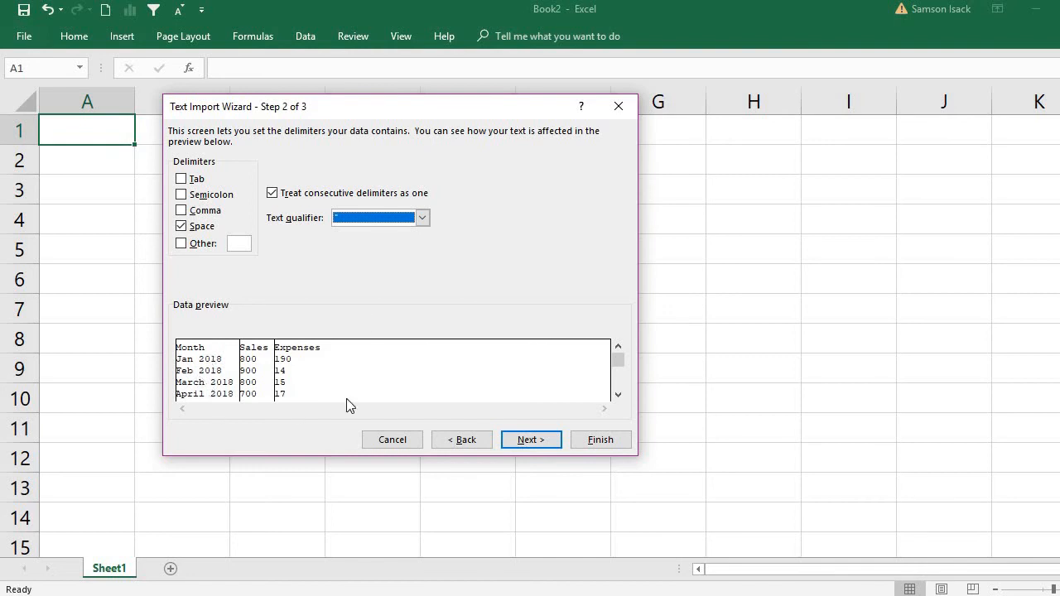
# Format the Month column as Text, keep Sales and Expenses as General, and load the data into the existing worksheet at A1.
pyautogui.click(522, 441)
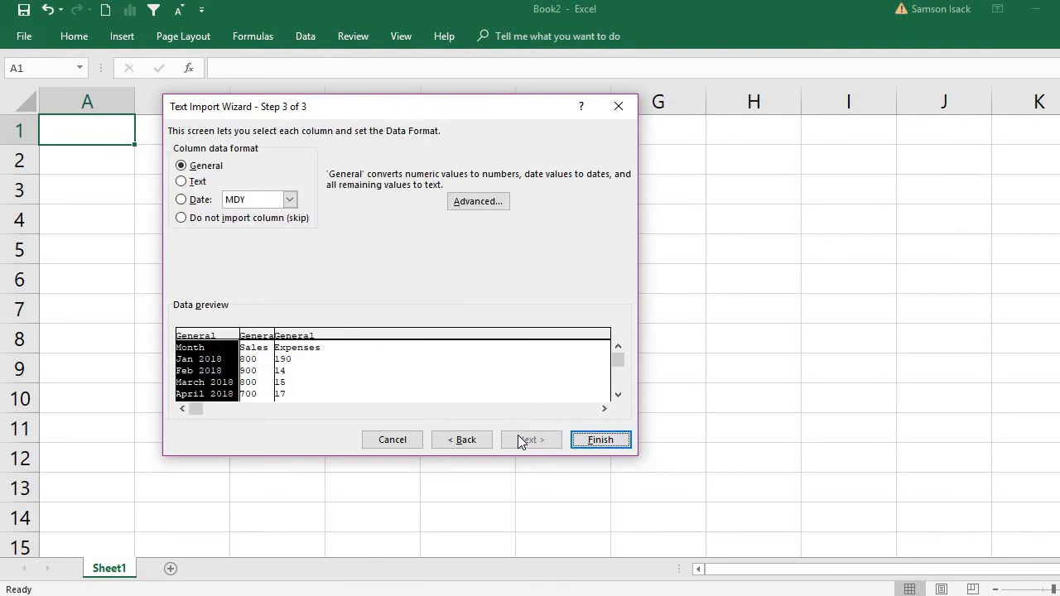
pyautogui.click(185, 182)
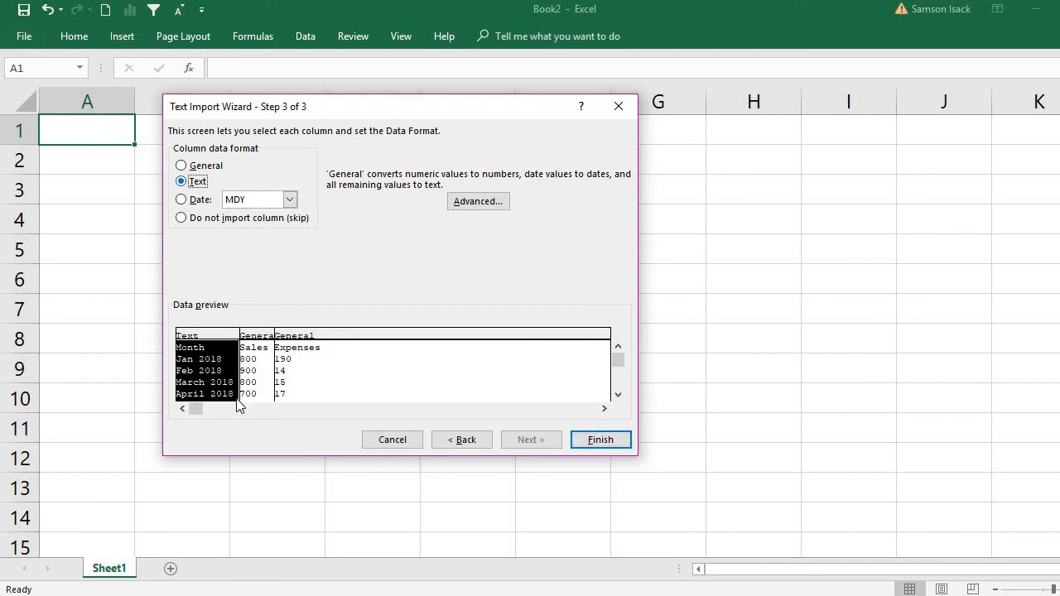
pyautogui.click(271, 365)
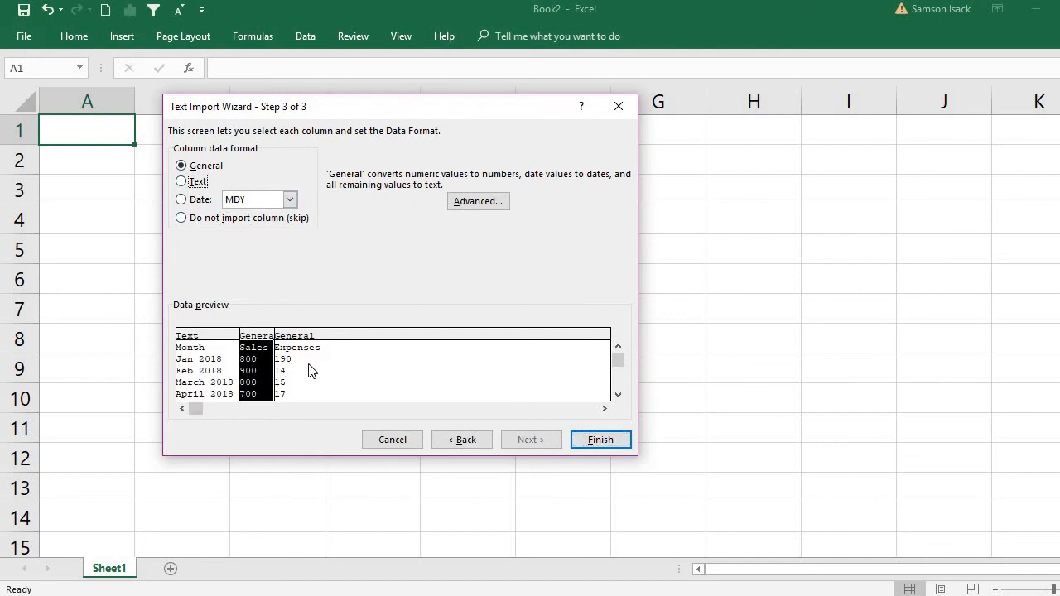
pyautogui.click(309, 366)
pyautogui.click(260, 381)
pyautogui.click(319, 374)
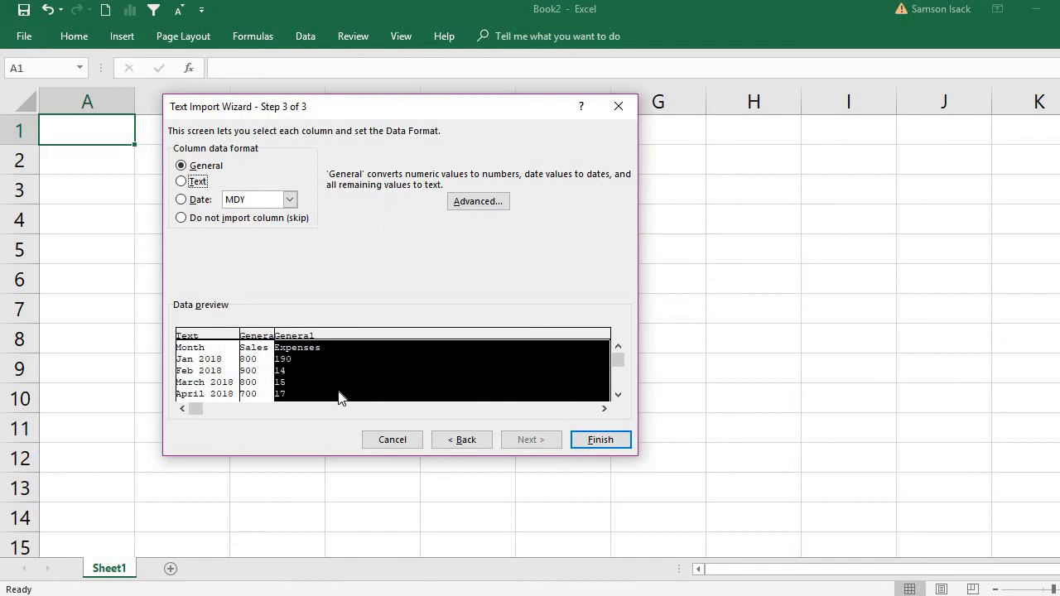
pyautogui.click(259, 396)
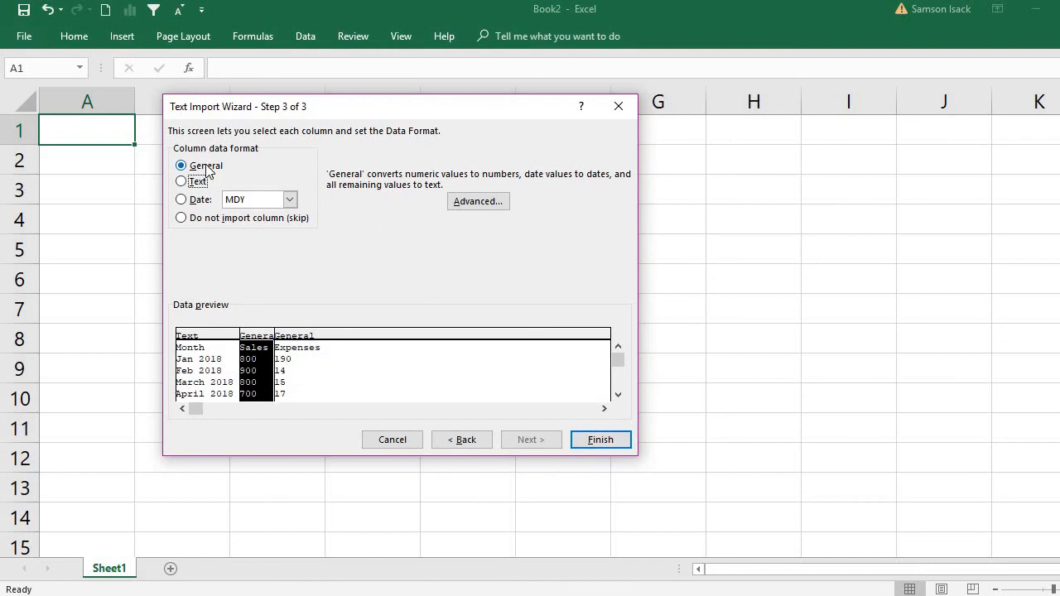
pyautogui.click(207, 168)
pyautogui.click(600, 439)
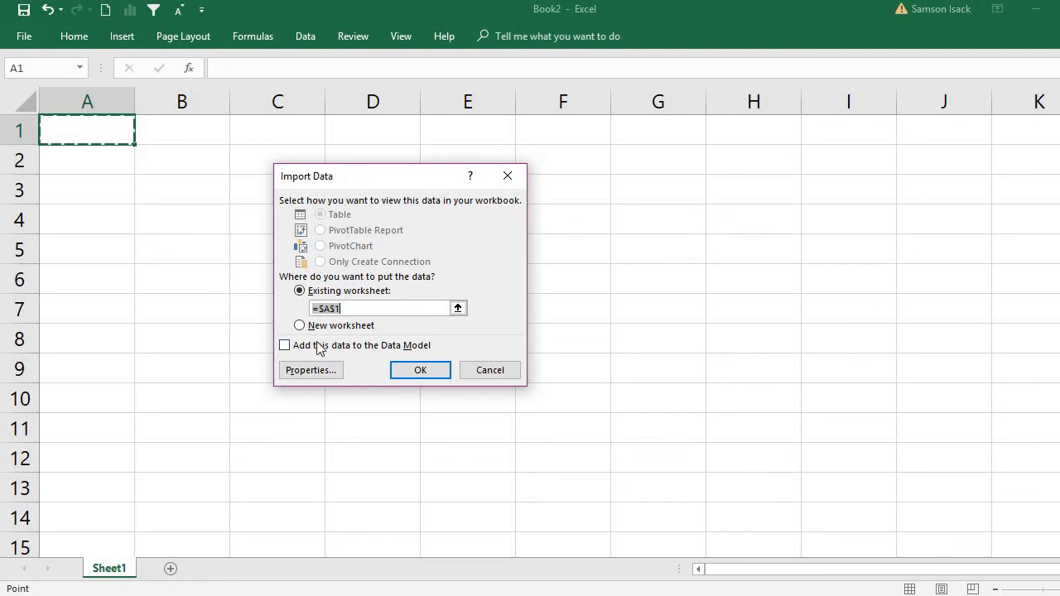
pyautogui.click(420, 372)
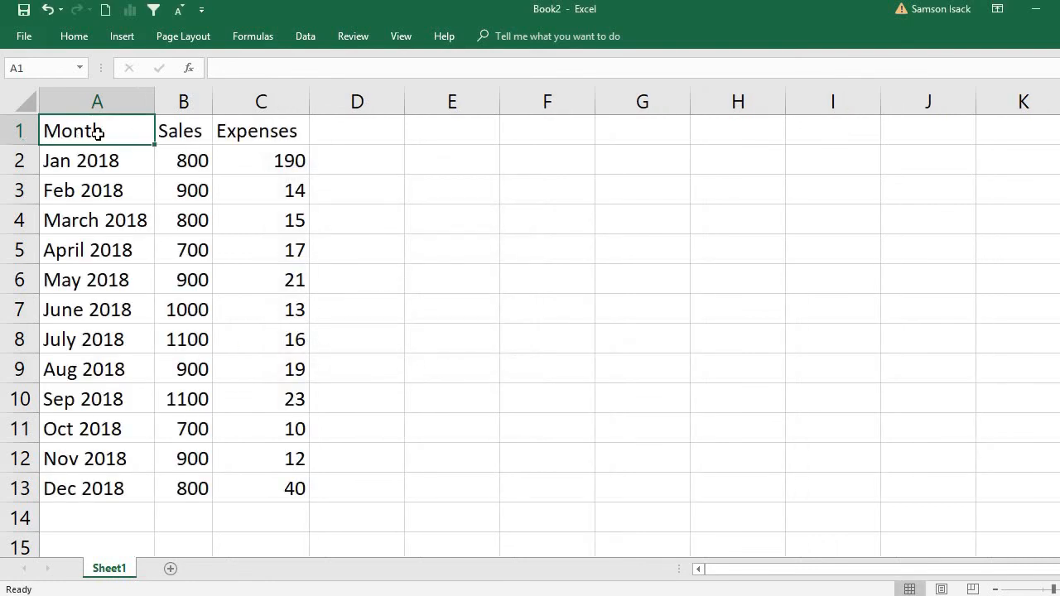
# Fill the header cells Month, Sales and Expenses in A1:C1 with yellow.
pyautogui.moveTo(98, 134); pyautogui.dragTo(237, 133)
pyautogui.click(86, 38)
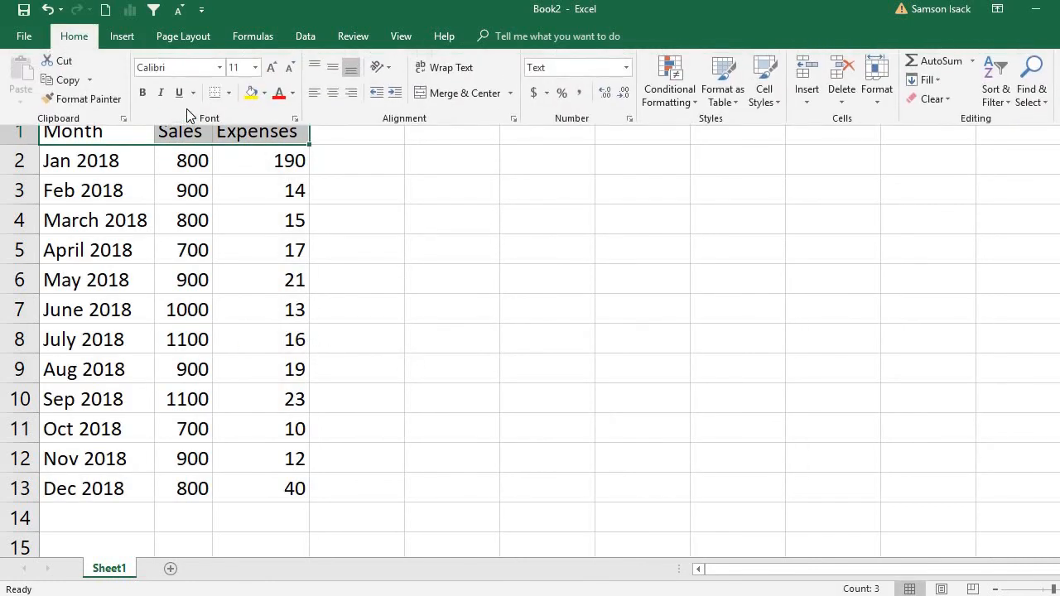
pyautogui.click(251, 93)
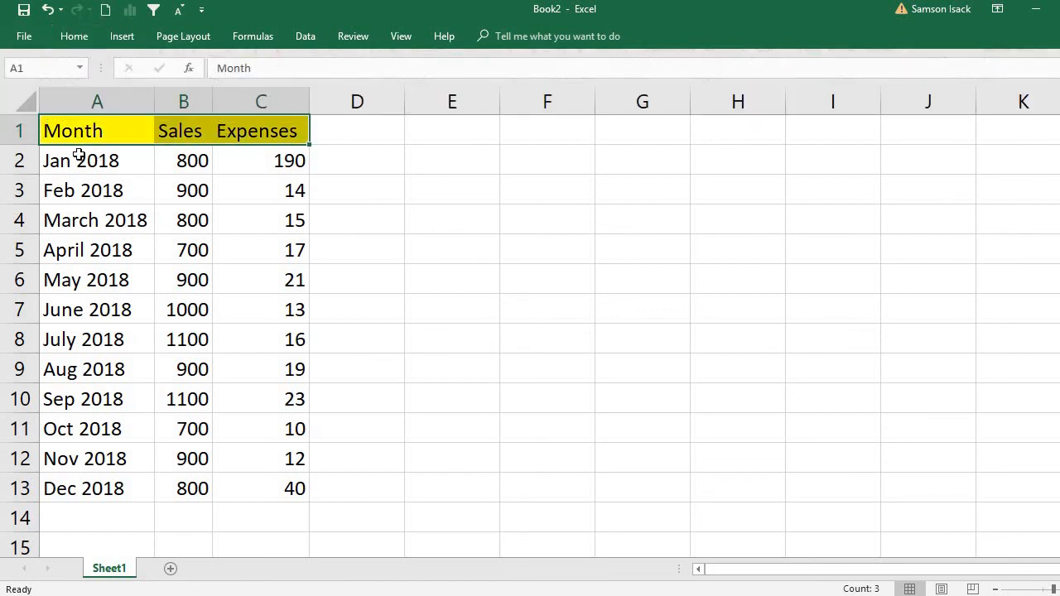
# Examine the space between month and year in the Month entries, and review the imported Sales and Expenses columns.
pyautogui.doubleClick(76, 157)
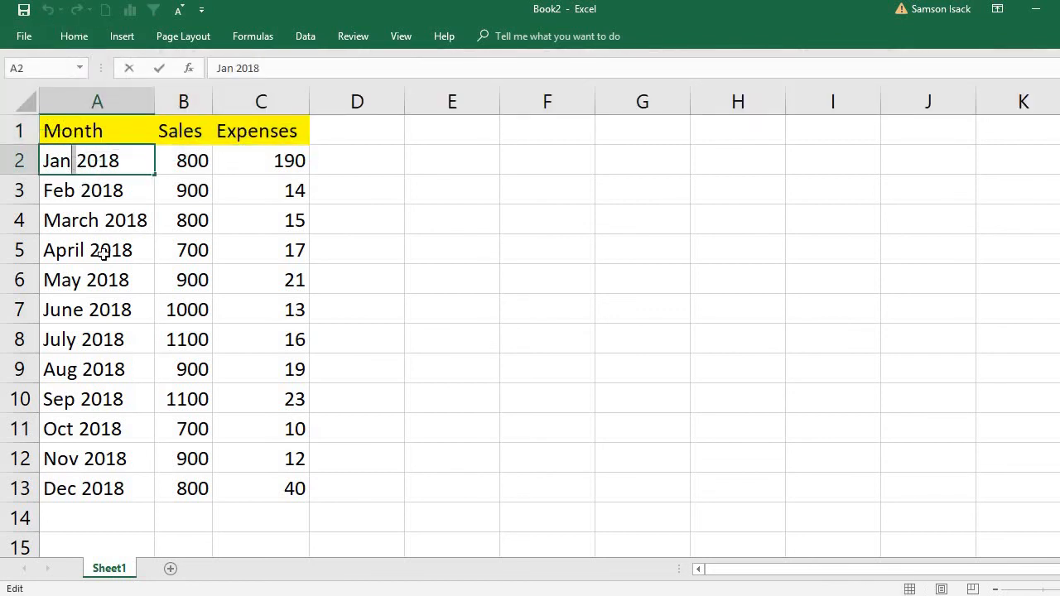
pyautogui.click(80, 190)
pyautogui.doubleClick(80, 191)
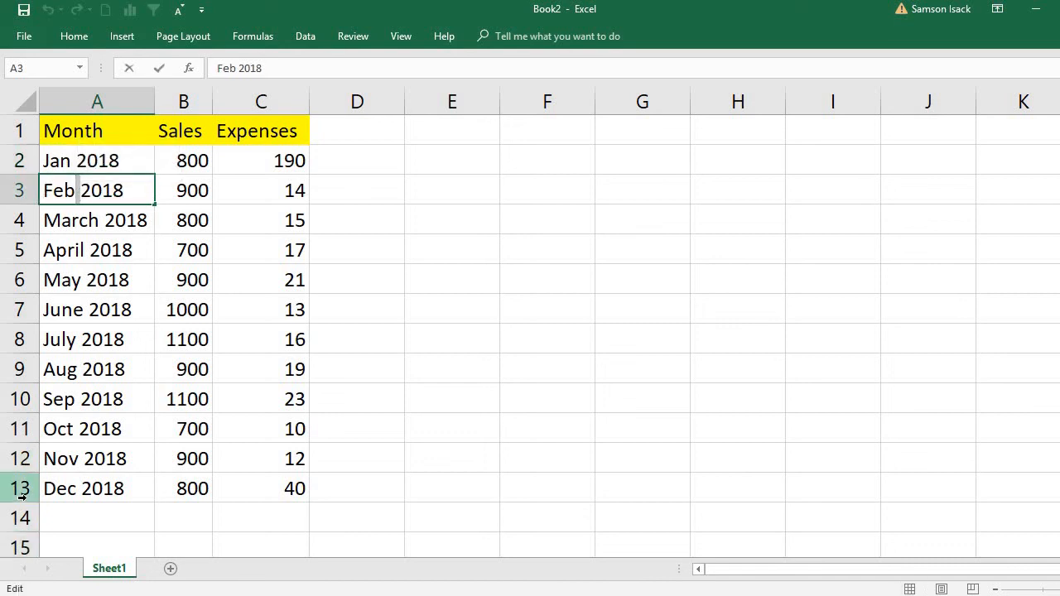
pyautogui.click(122, 280)
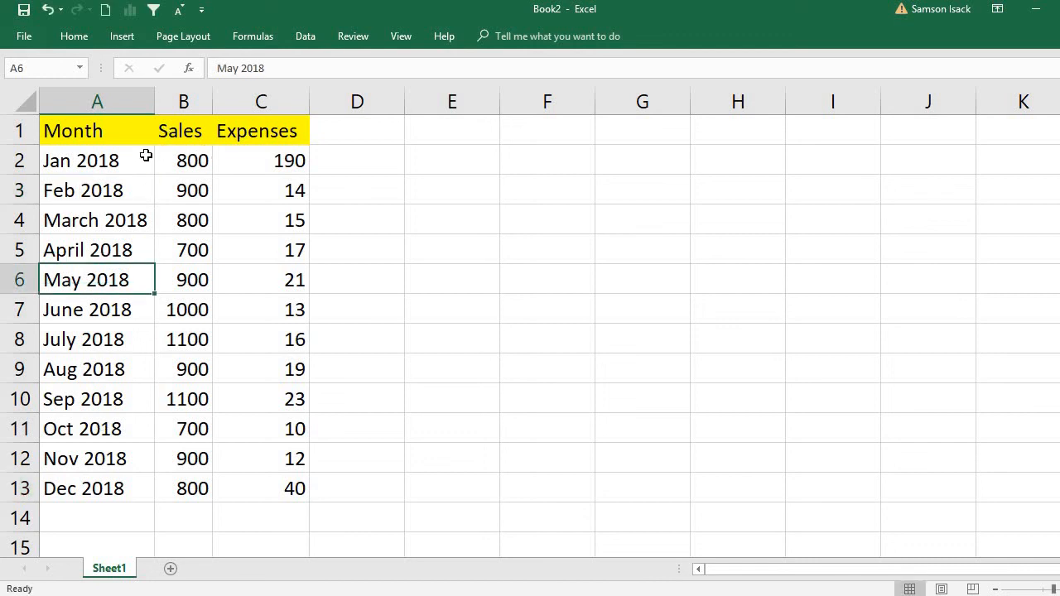
pyautogui.moveTo(199, 131); pyautogui.dragTo(194, 489)
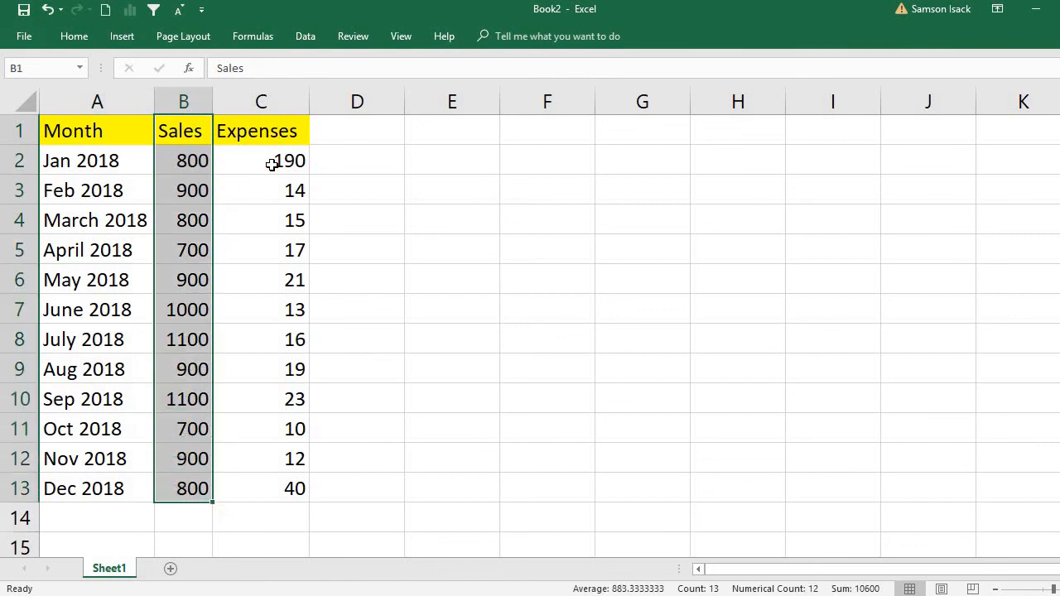
pyautogui.moveTo(269, 137); pyautogui.dragTo(273, 481)
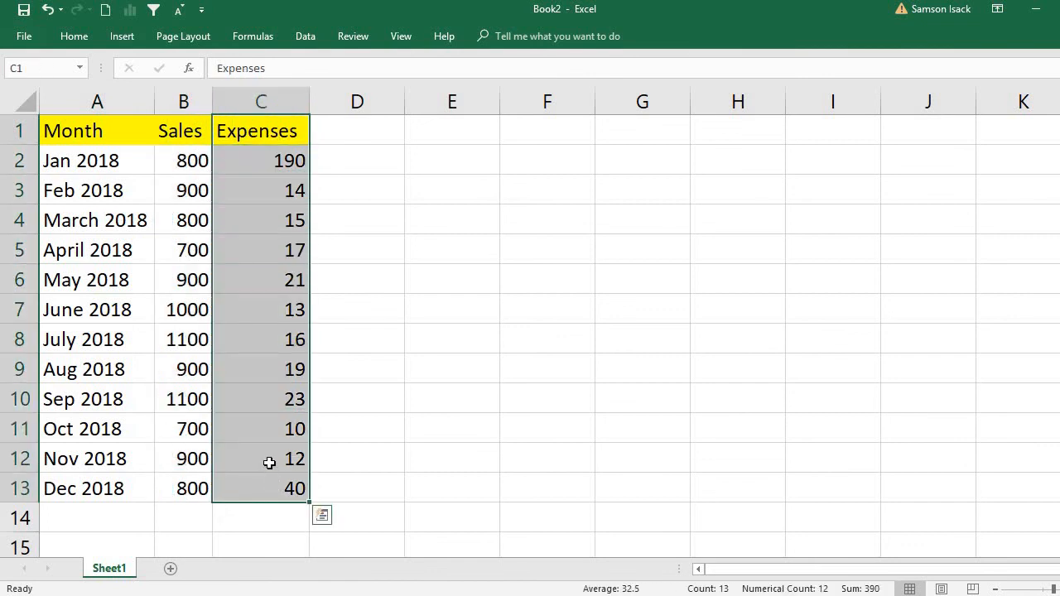
pyautogui.click(109, 130)
pyautogui.click(114, 162)
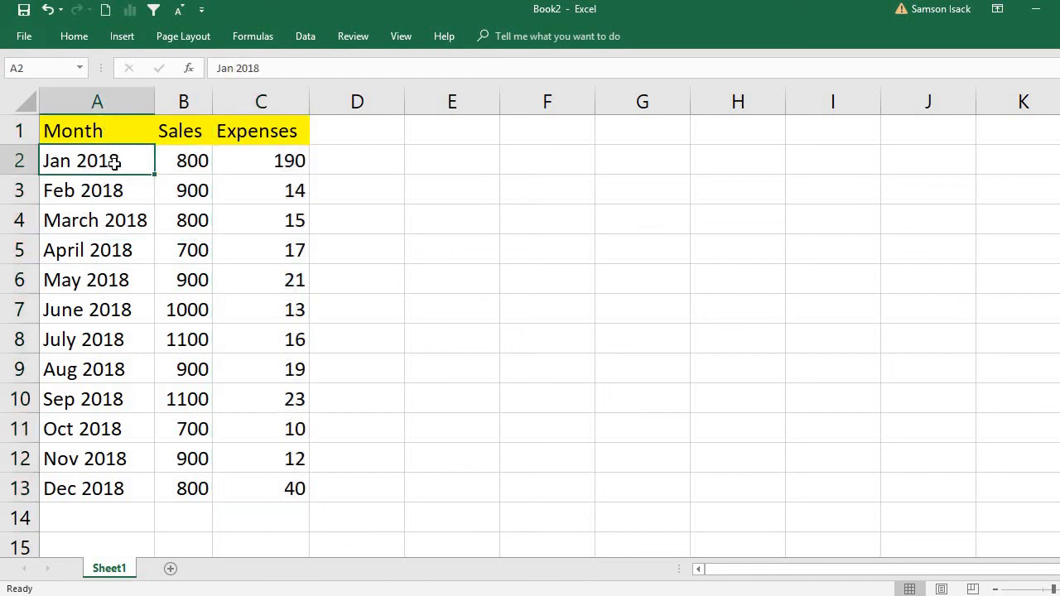